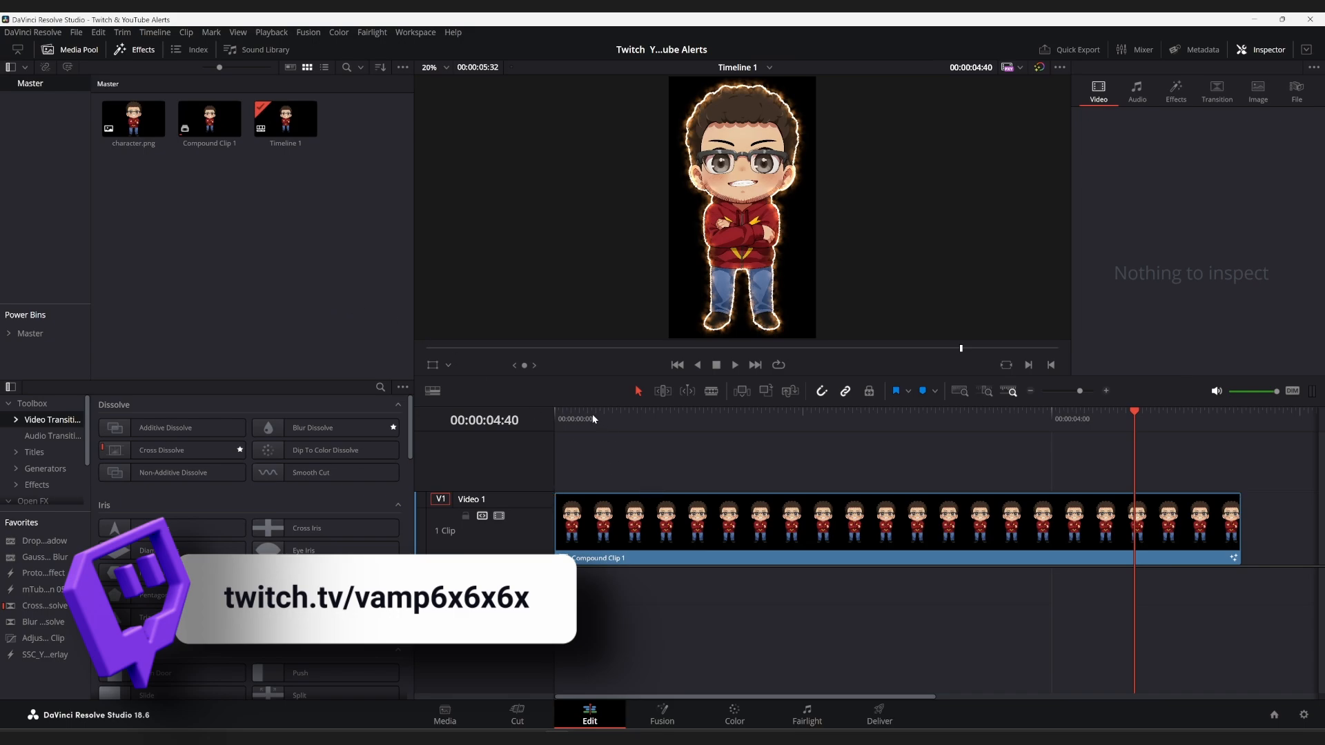
# Turn off the ProtoV2_Effect on the compound clip in the timeline.
pyautogui.click(629, 549)
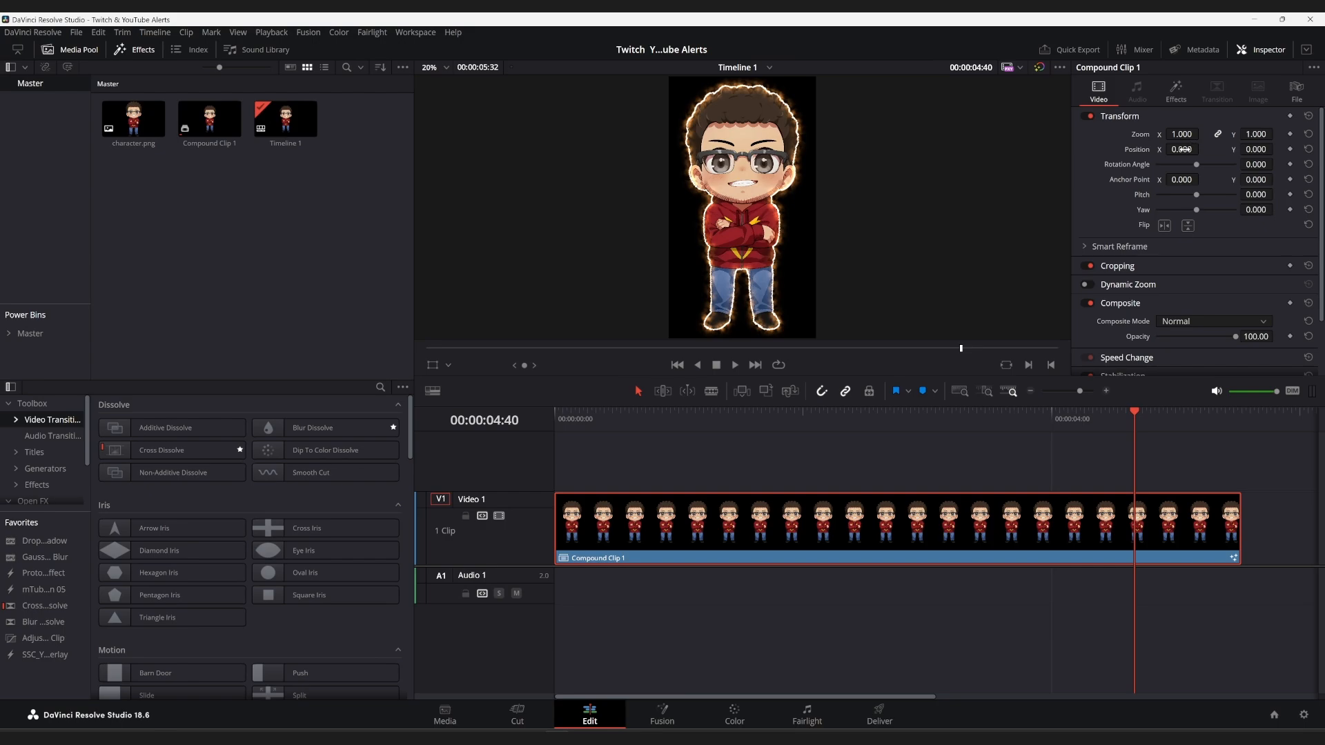
pyautogui.click(1176, 90)
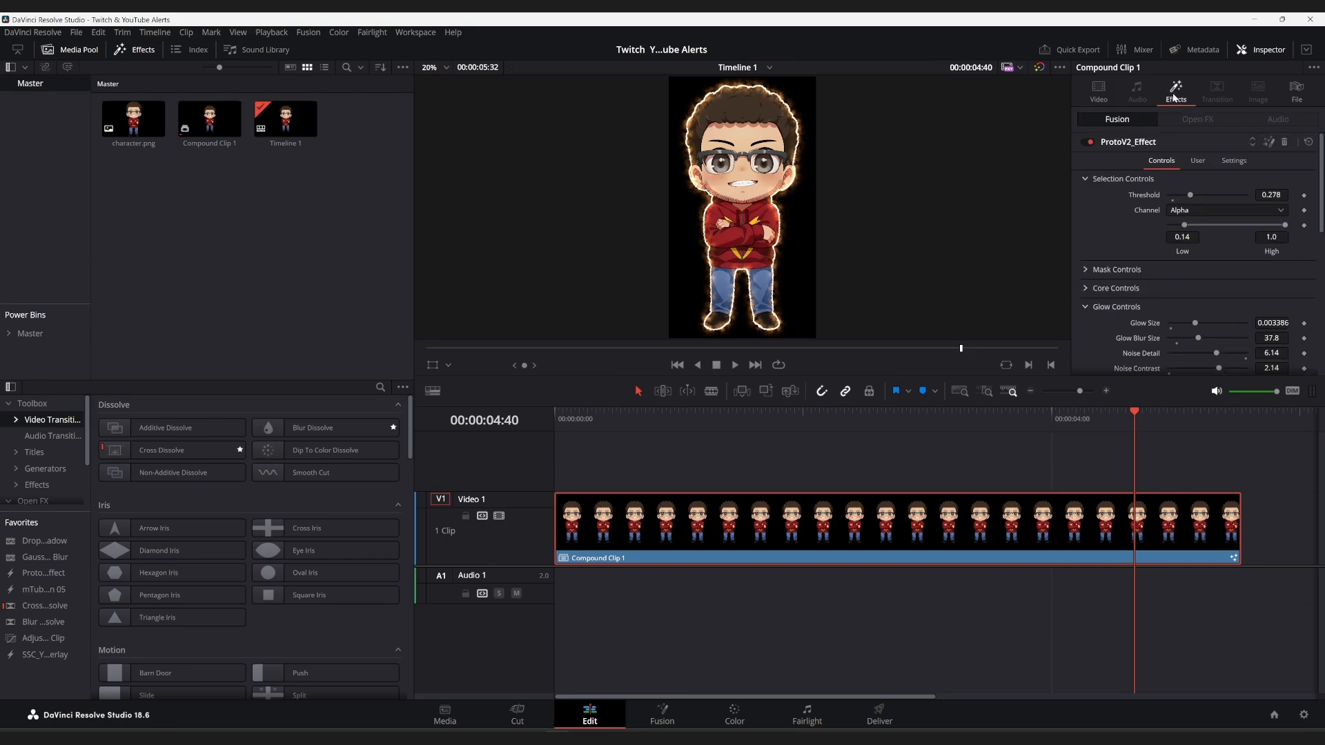
pyautogui.click(1089, 141)
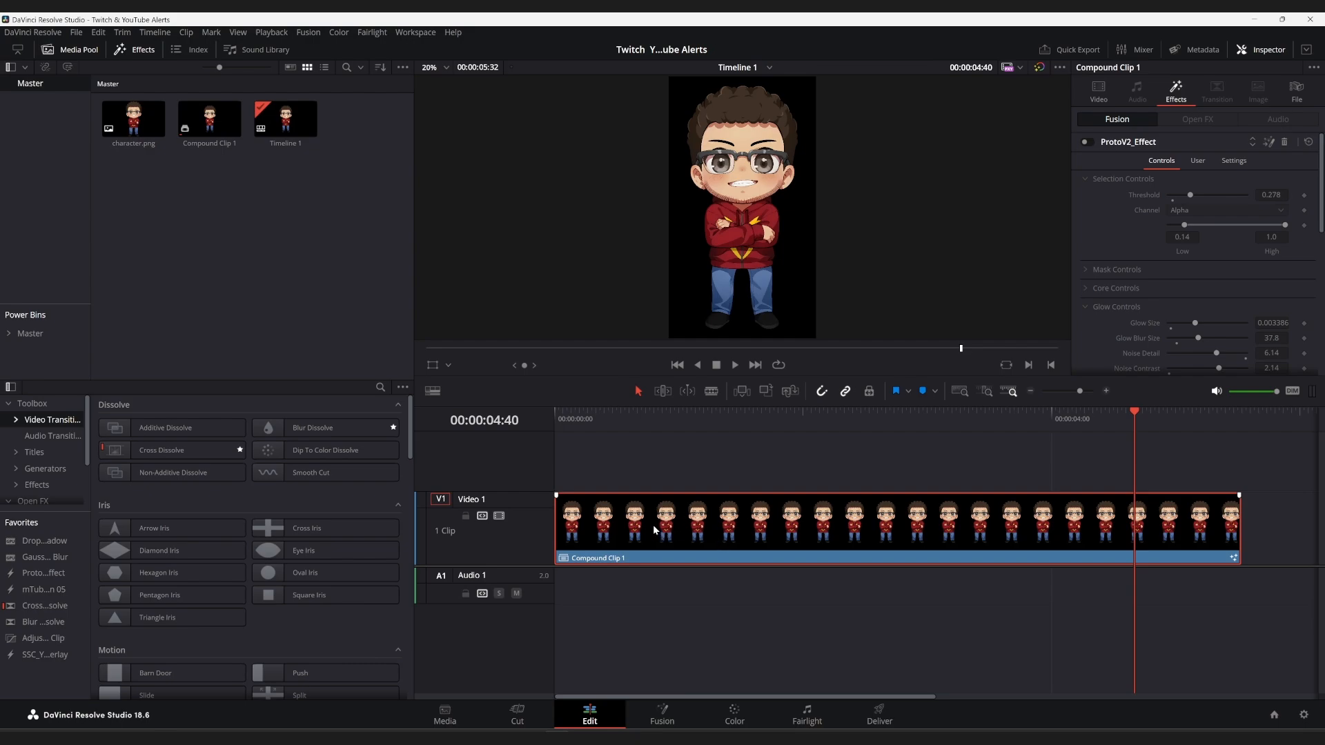
# Preview the character.png source image and display the compound clip's transform properties.
pyautogui.click(124, 126)
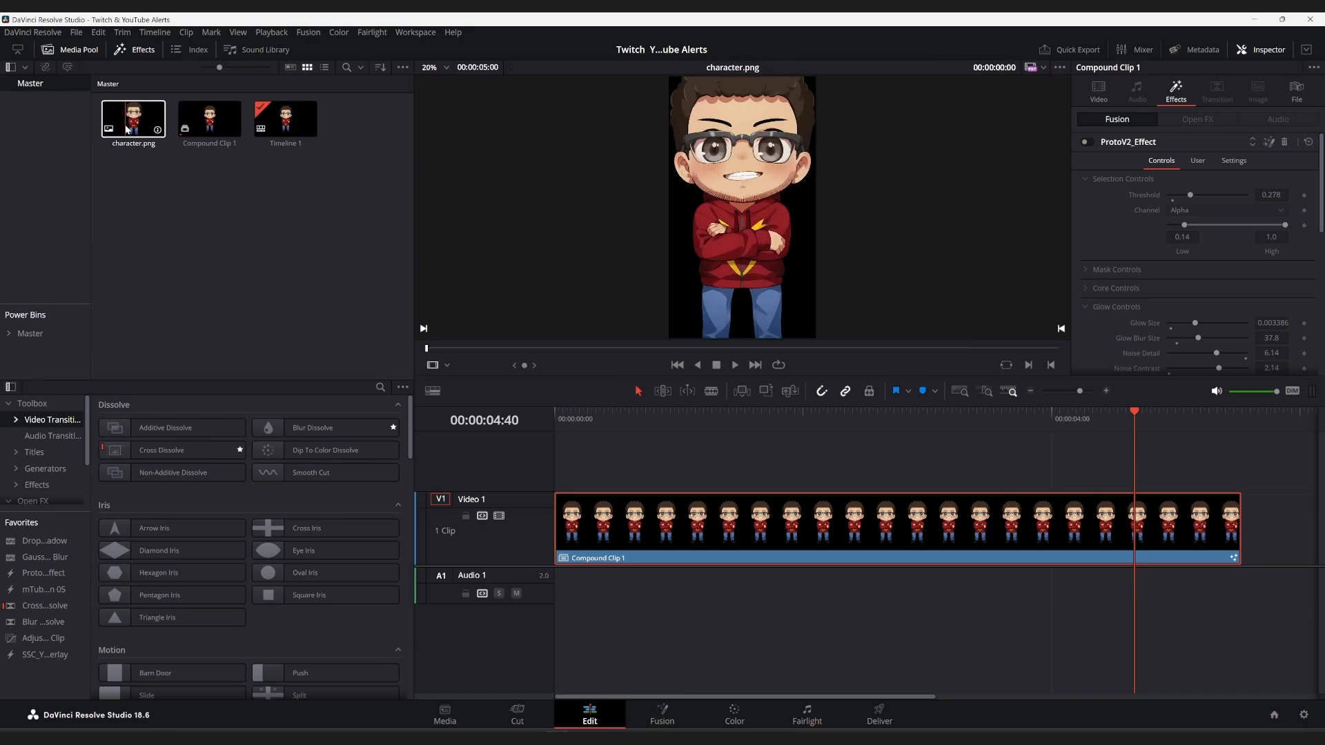
pyautogui.click(705, 448)
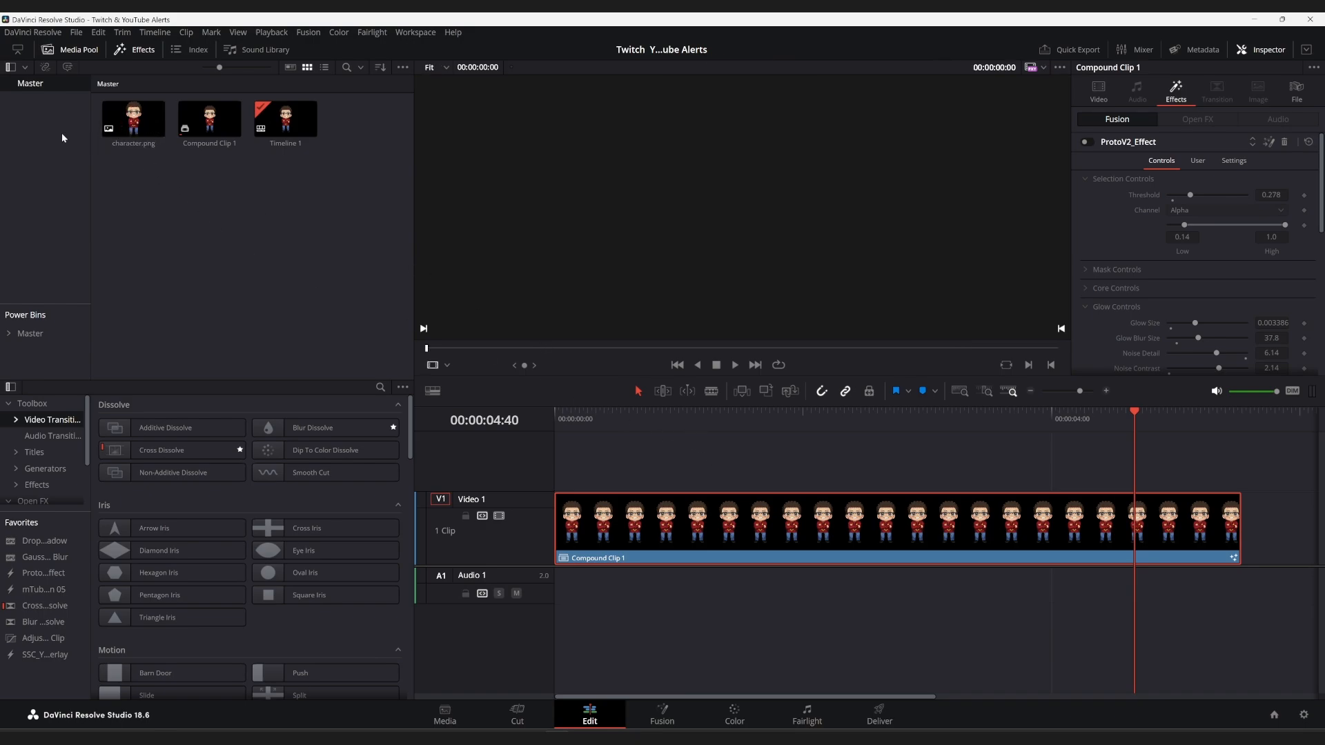
pyautogui.click(1097, 96)
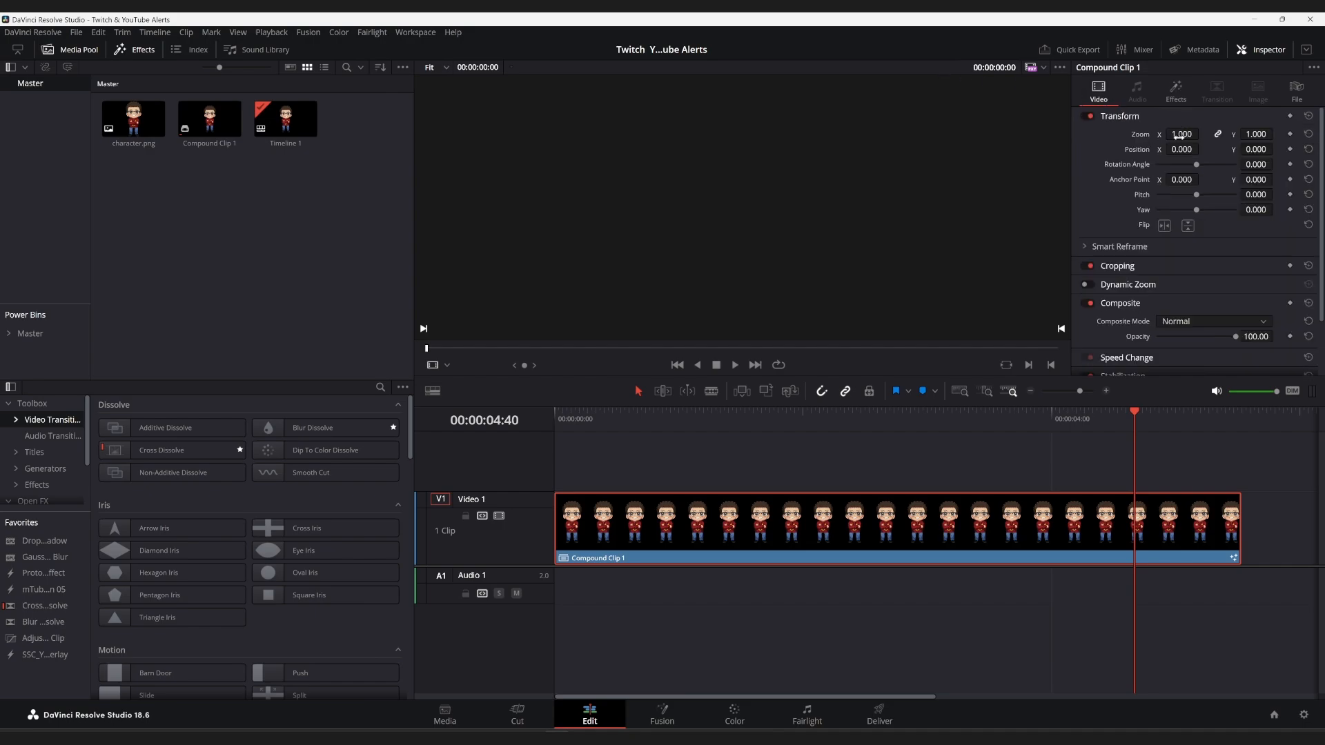
# Scrub the timeline to the end of the compound clip and back to 00:00:01:32.
pyautogui.click(811, 414)
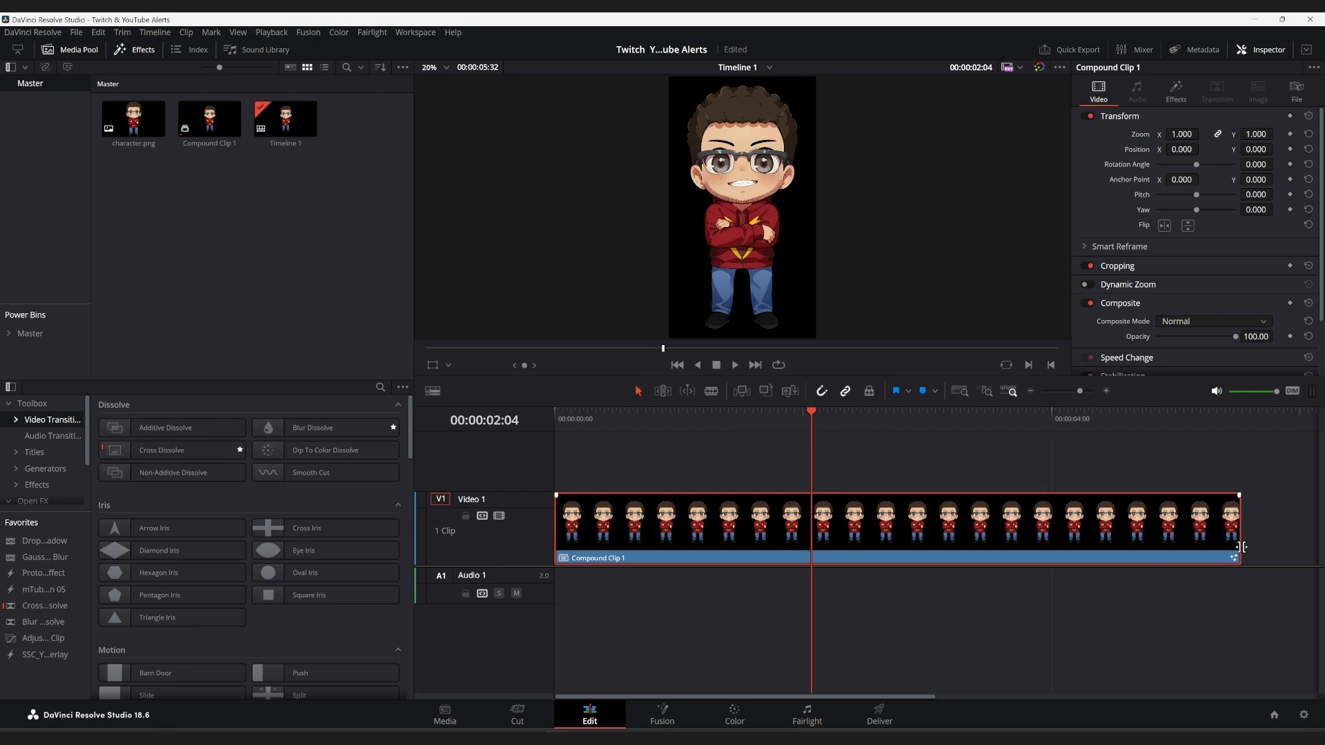
pyautogui.click(1236, 412)
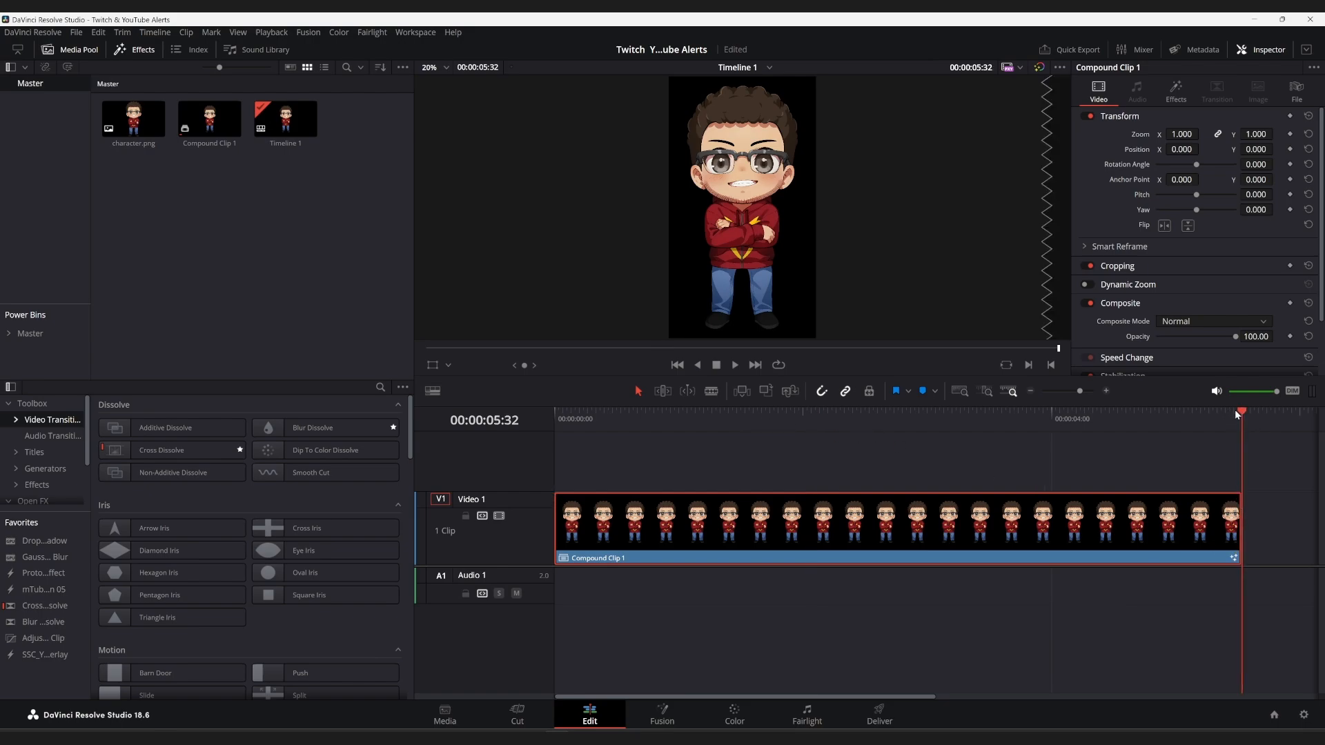
pyautogui.moveTo(1239, 409)
pyautogui.mouseDown()
pyautogui.moveTo(639, 432)
pyautogui.moveTo(558, 480)
pyautogui.moveTo(901, 449)
pyautogui.moveTo(1239, 450)
pyautogui.moveTo(574, 448)
pyautogui.moveTo(649, 442)
pyautogui.moveTo(1234, 438)
pyautogui.mouseUp()
pyautogui.moveTo(1232, 436); pyautogui.dragTo(745, 483)
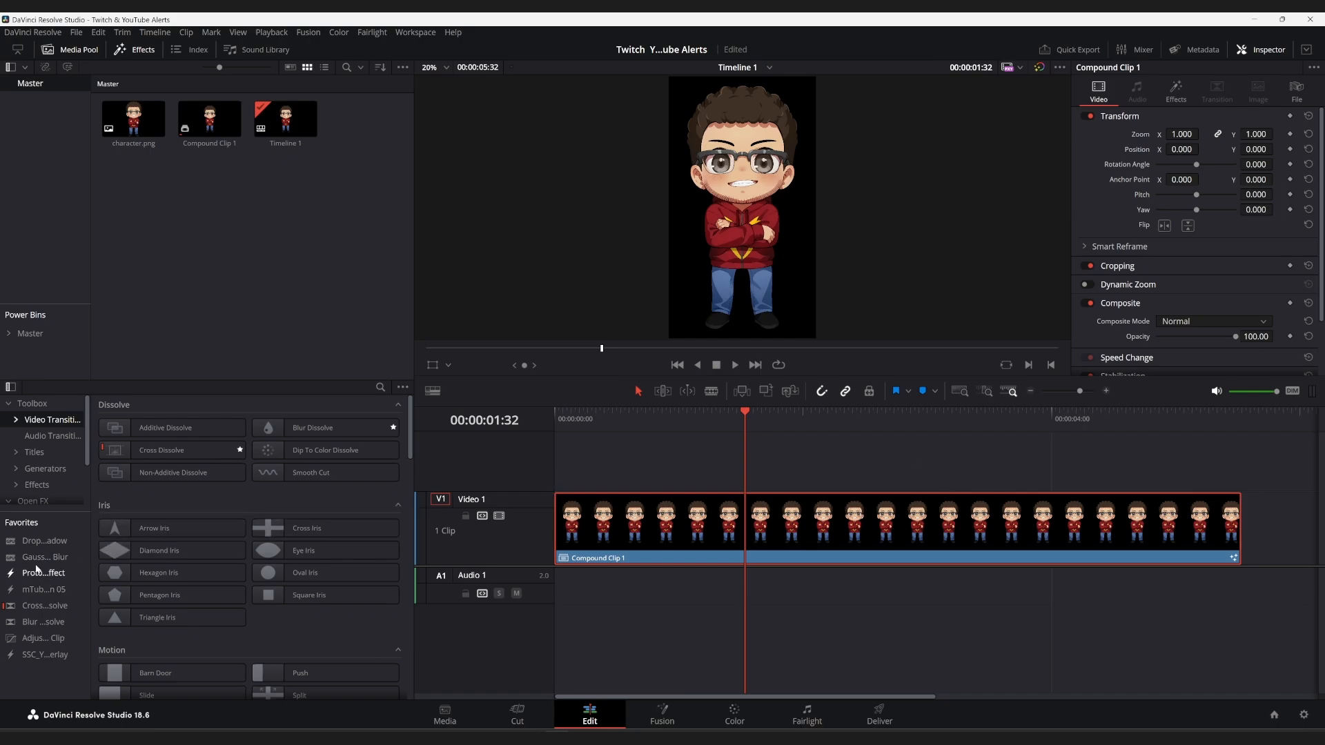
# Show the Stirling Supply Co category within the effects library.
pyautogui.click(43, 485)
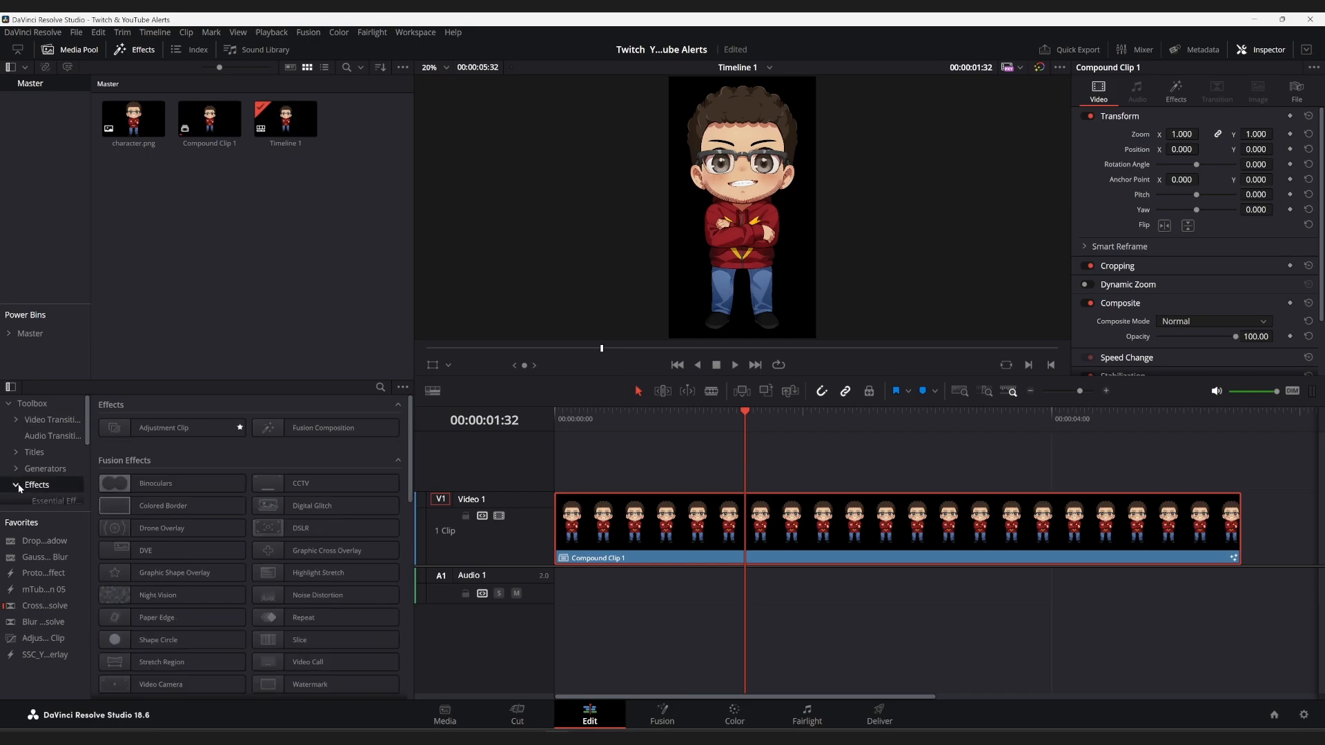
pyautogui.click(17, 485)
pyautogui.scroll(-2, 20, 490)
pyautogui.scroll(-1, 20, 491)
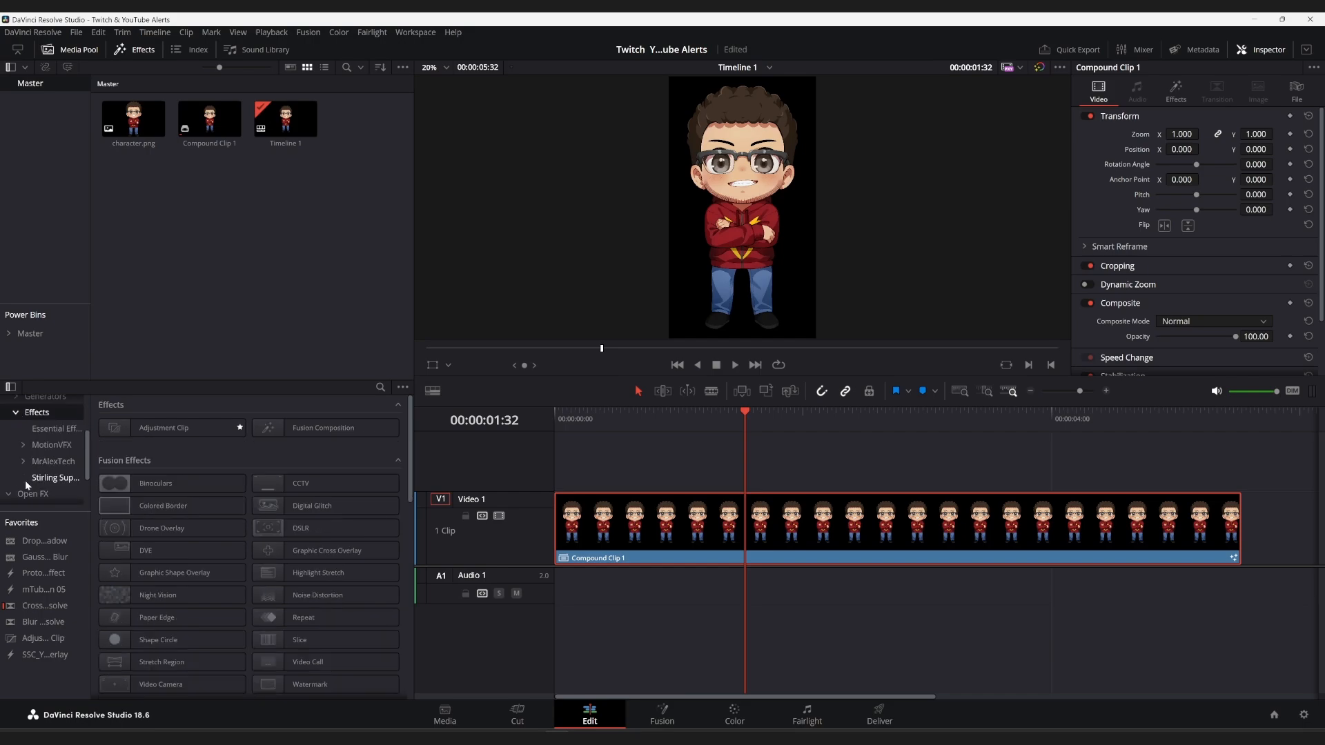
pyautogui.click(41, 477)
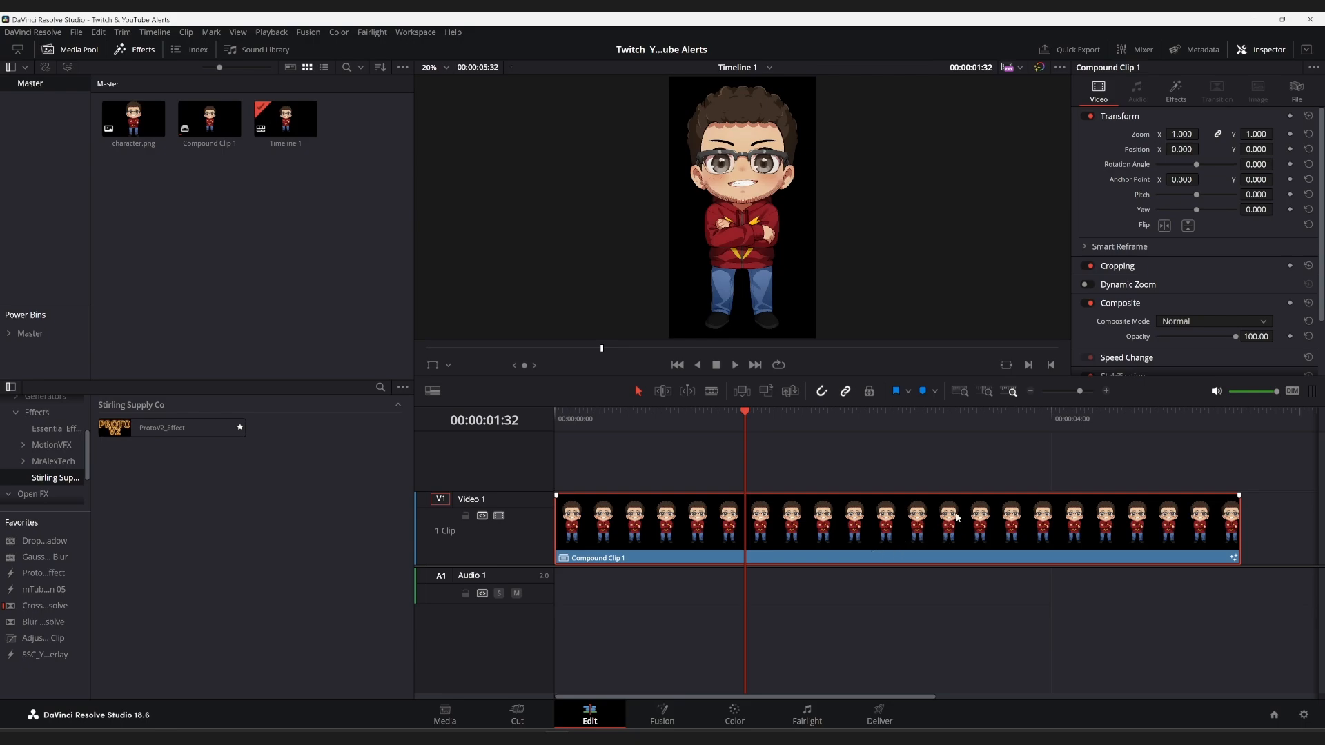
# Turn the compound clip's ProtoV2_Effect back on and preview the glow with looped playback.
pyautogui.click(1183, 90)
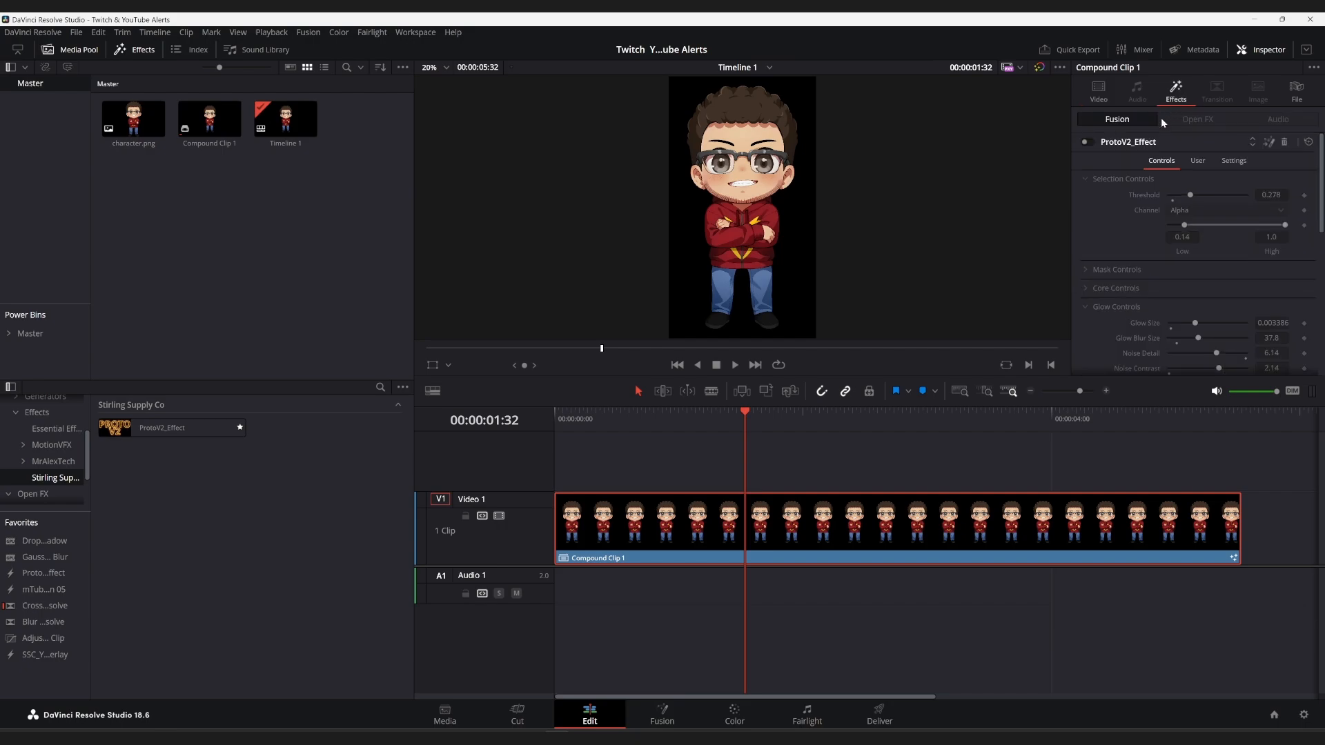
pyautogui.click(1085, 142)
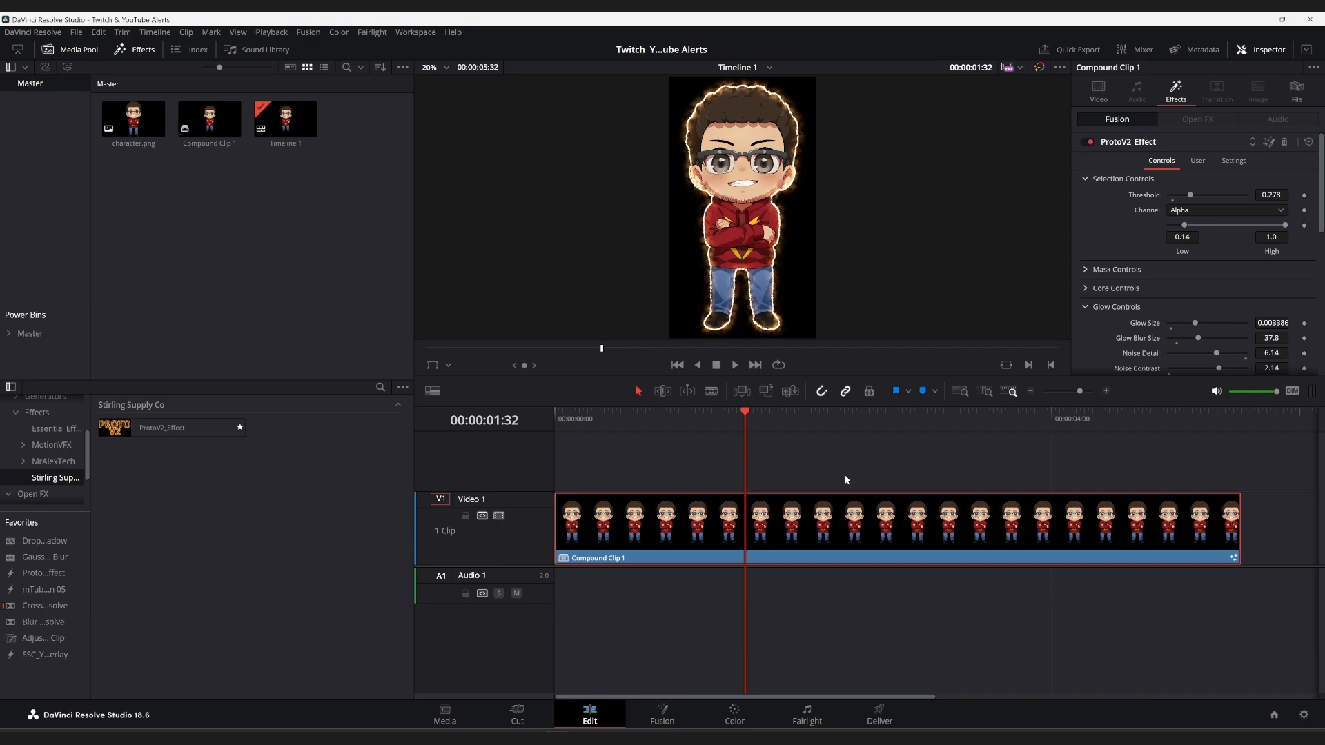
pyautogui.click(779, 365)
pyautogui.click(744, 425)
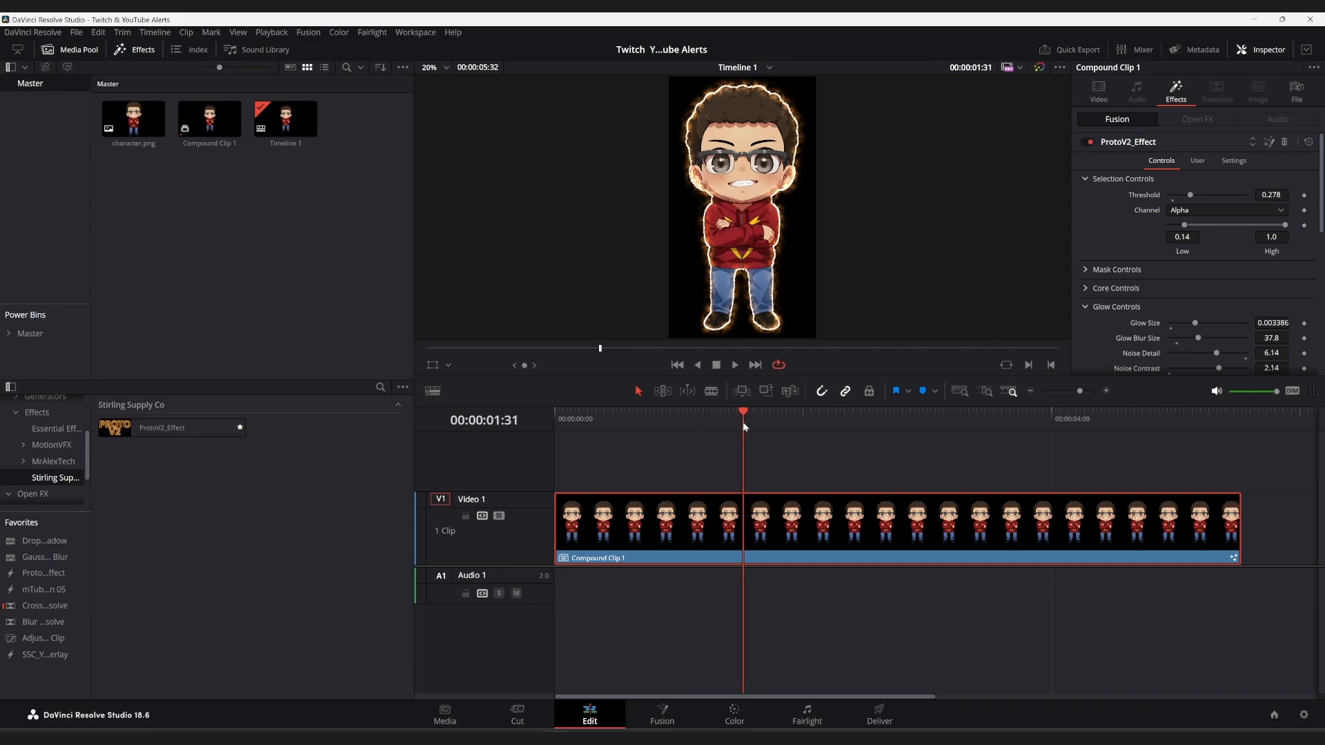
pyautogui.press('space')
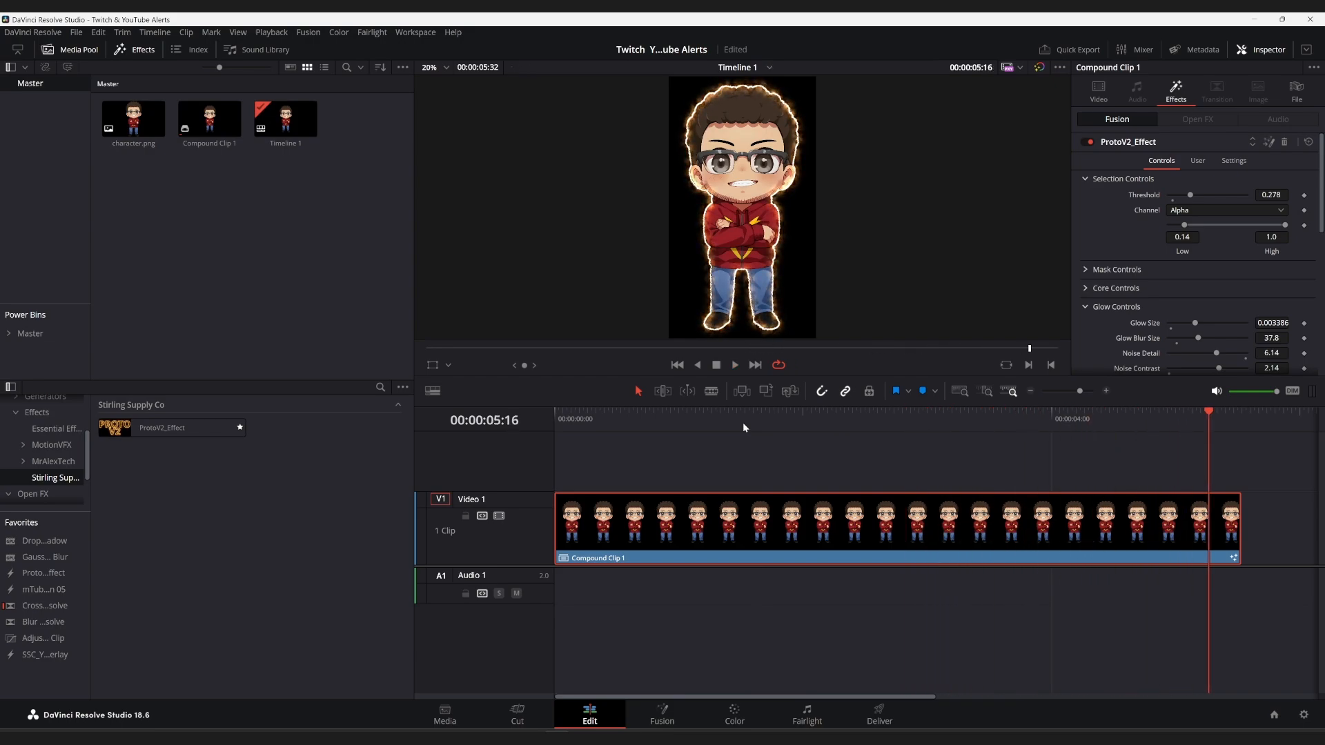
pyautogui.press('space')
pyautogui.press('space')
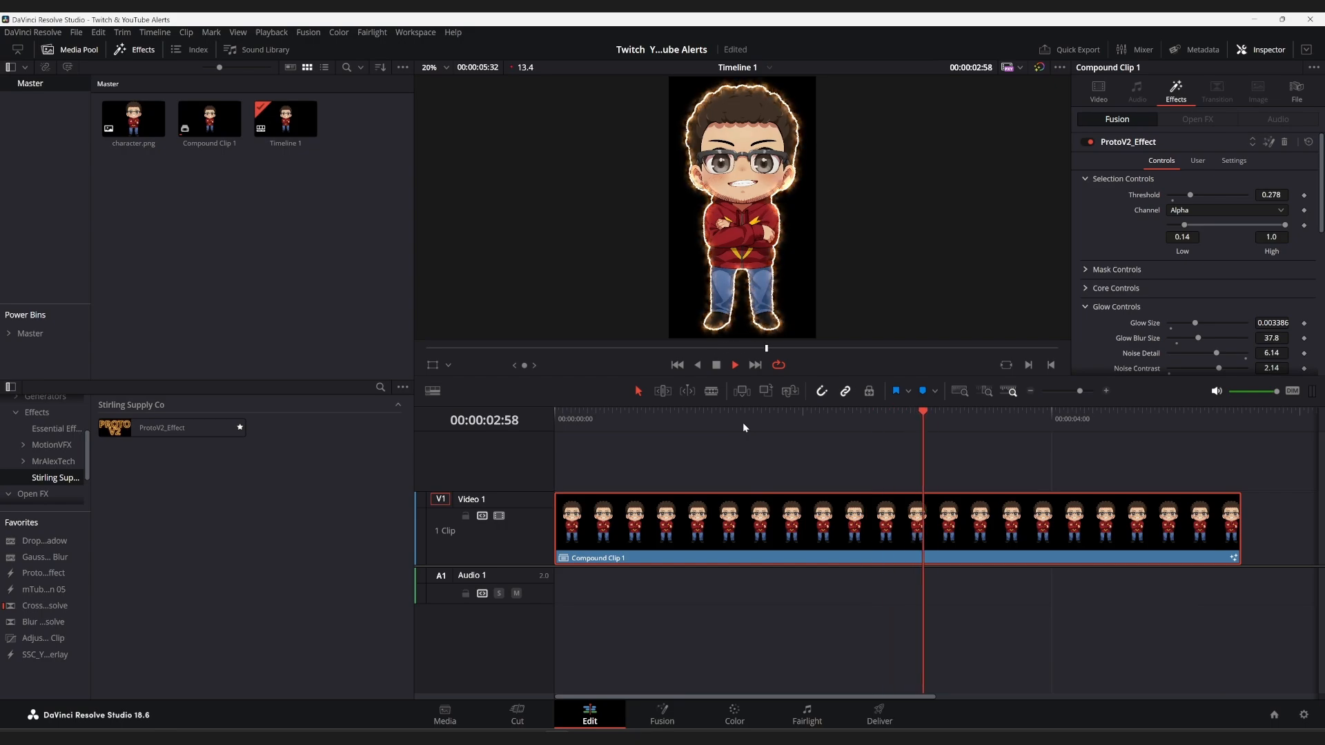
pyautogui.press('space')
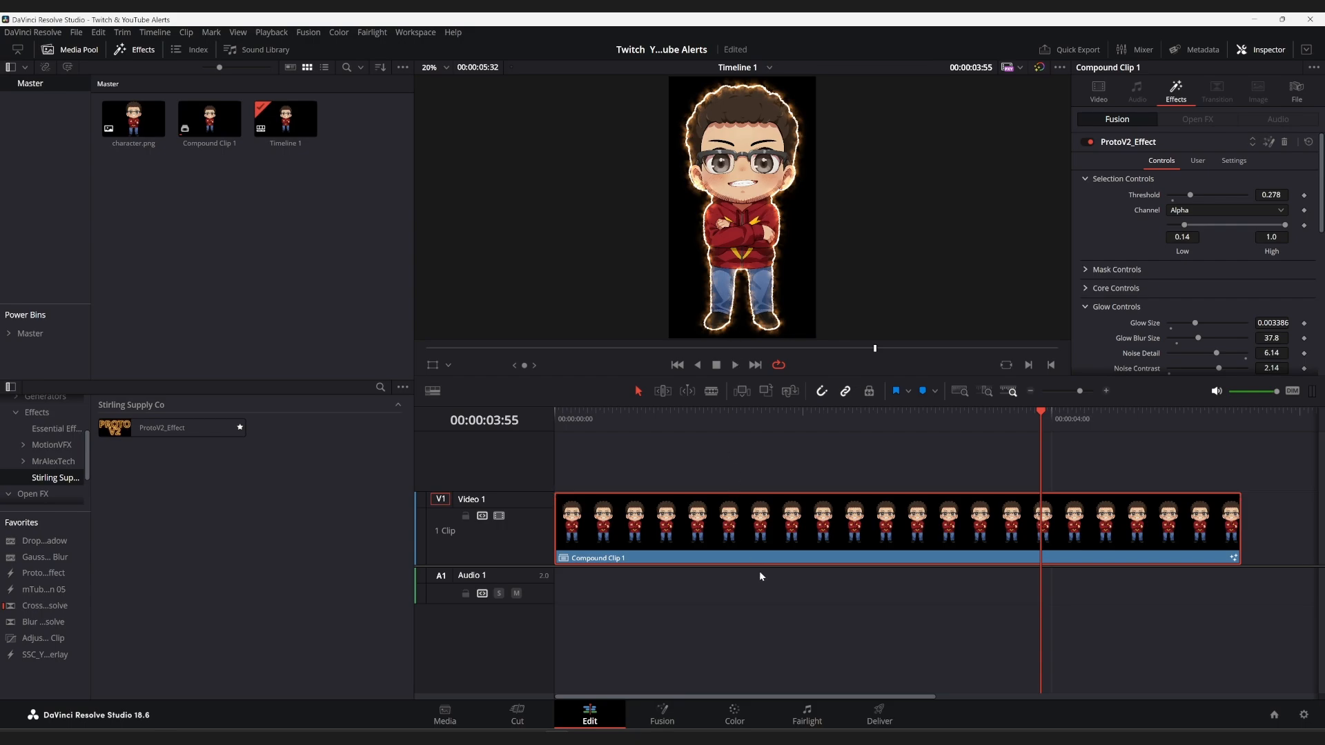
# Open the Deliver page and make sure audio export is turned off in the render settings.
pyautogui.click(901, 715)
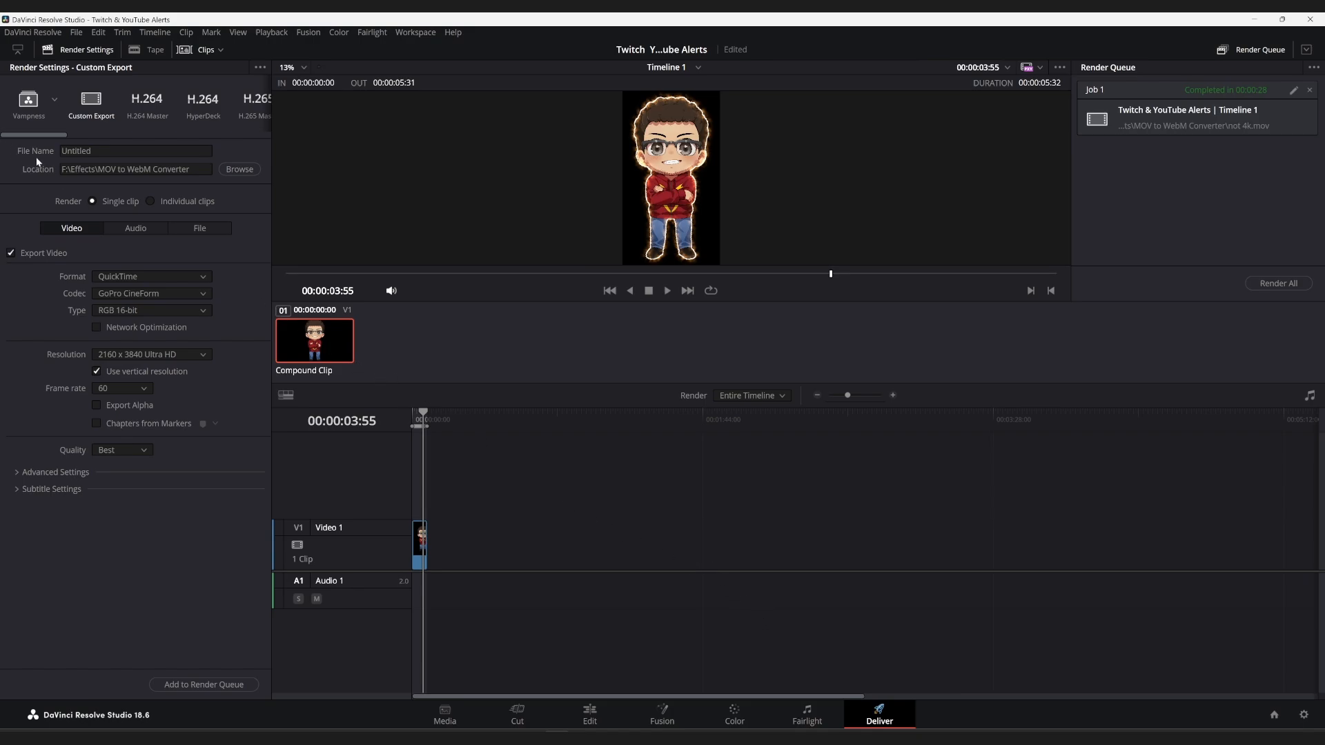
pyautogui.click(136, 230)
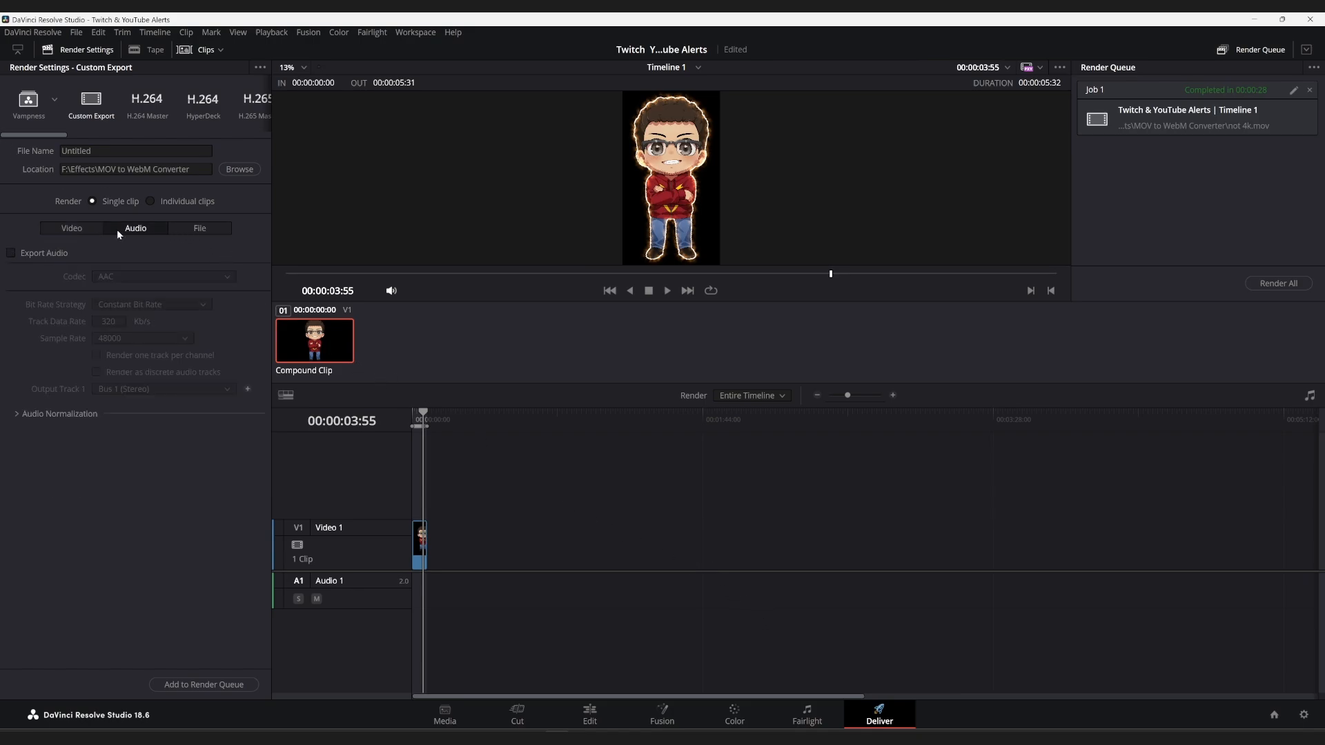
pyautogui.click(16, 259)
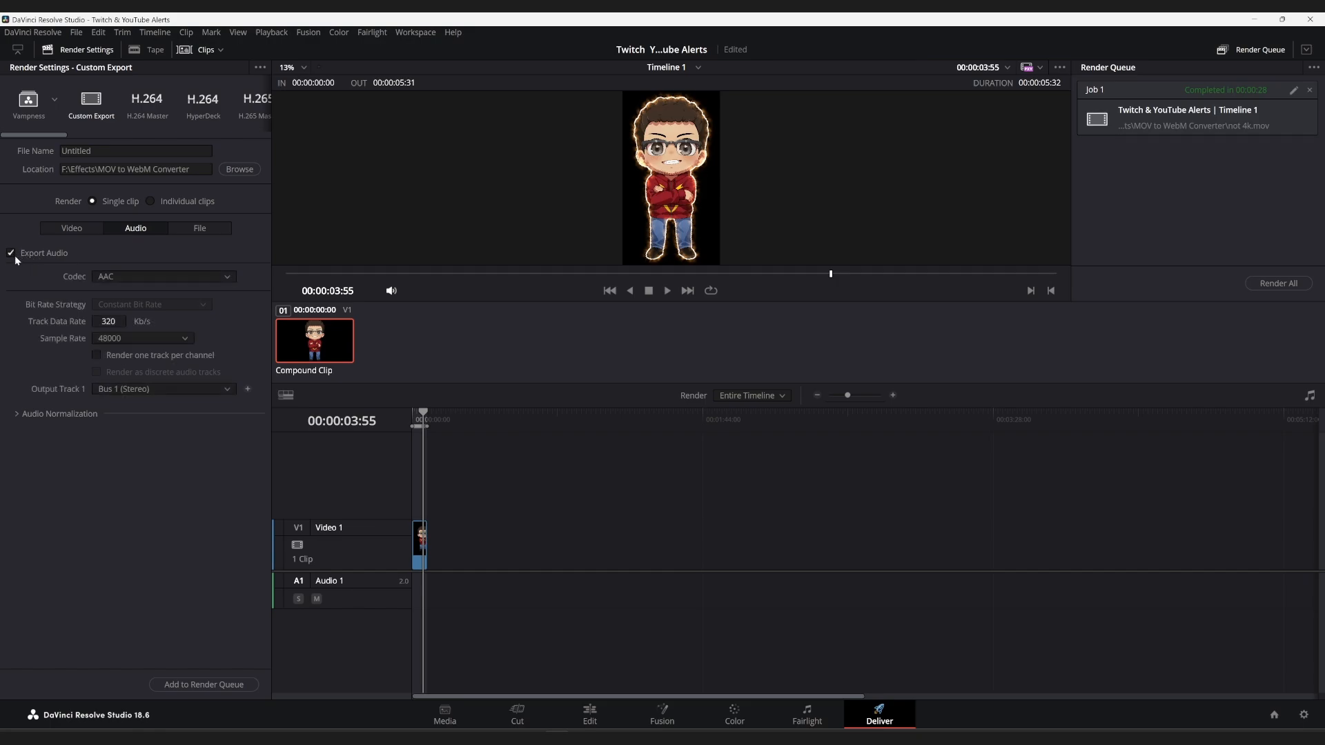
pyautogui.click(15, 258)
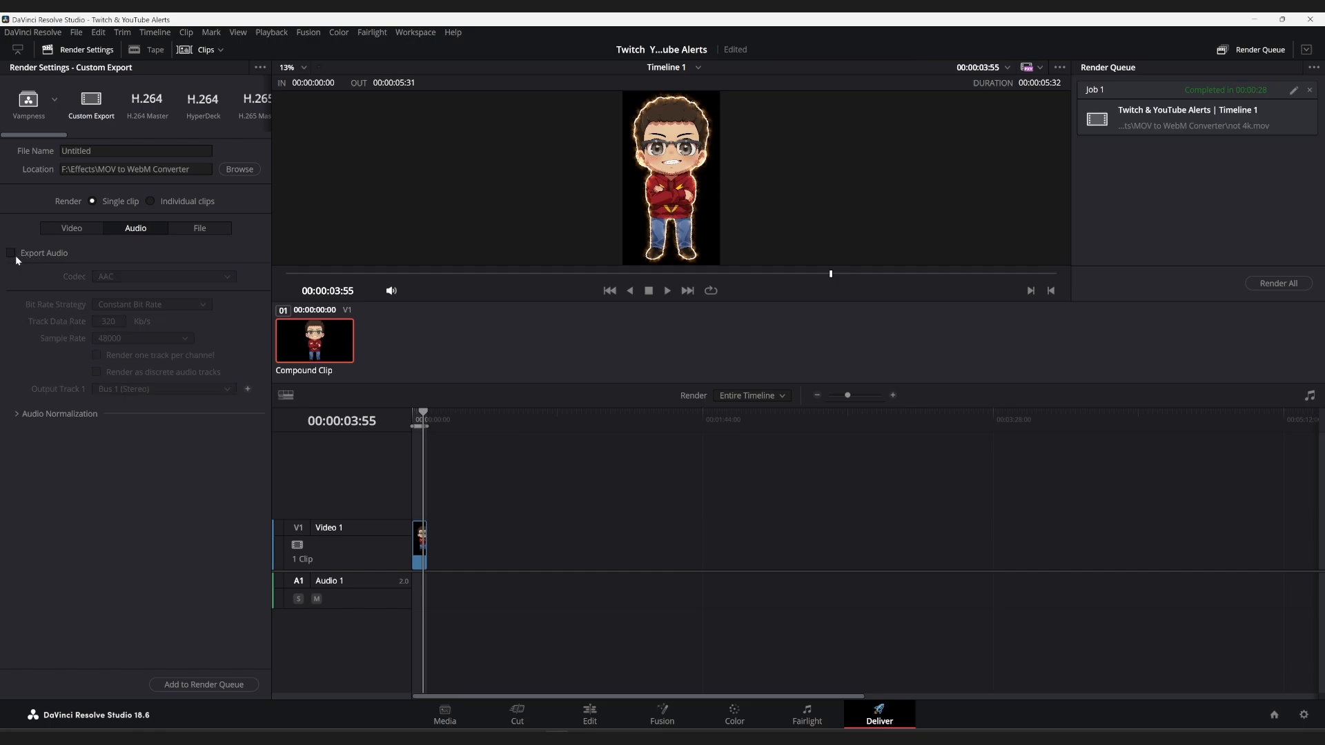
pyautogui.click(13, 257)
pyautogui.click(14, 258)
pyautogui.click(69, 230)
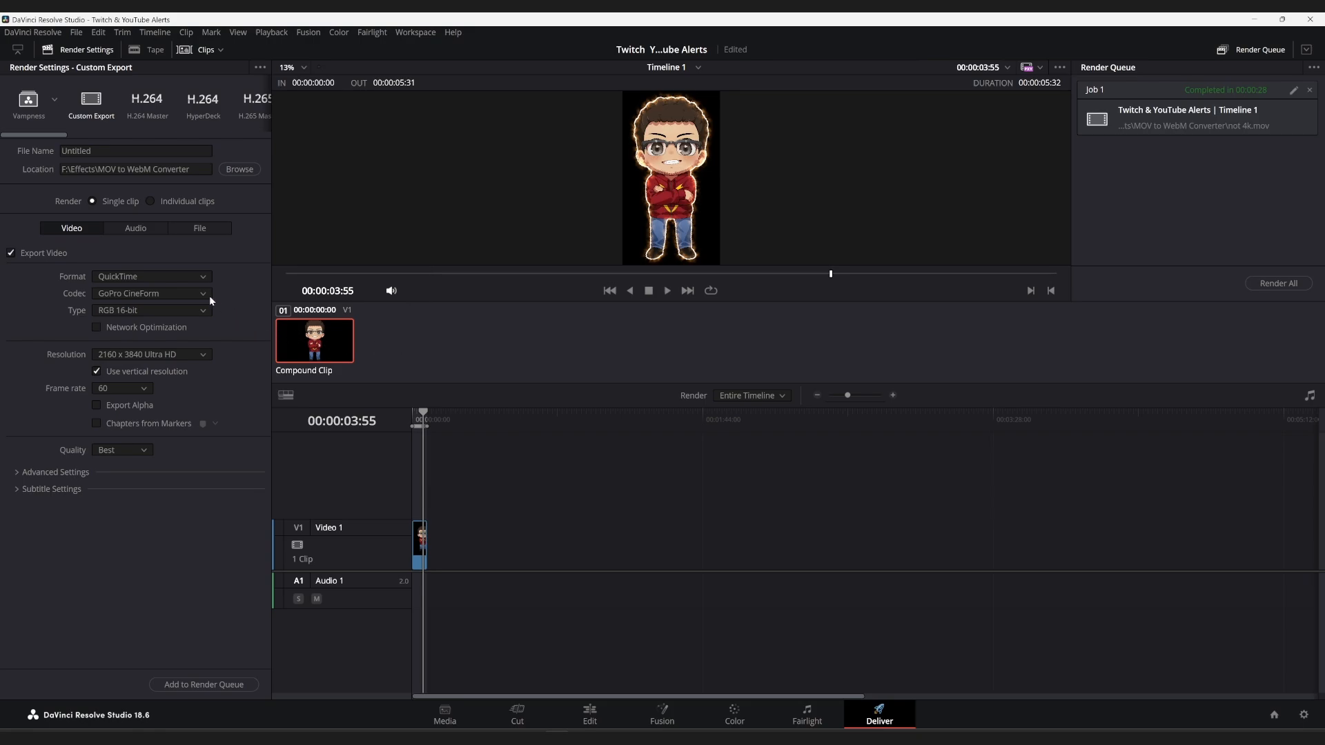
# Set the video export format to QuickTime and the codec to GoPro CineForm.
pyautogui.click(111, 278)
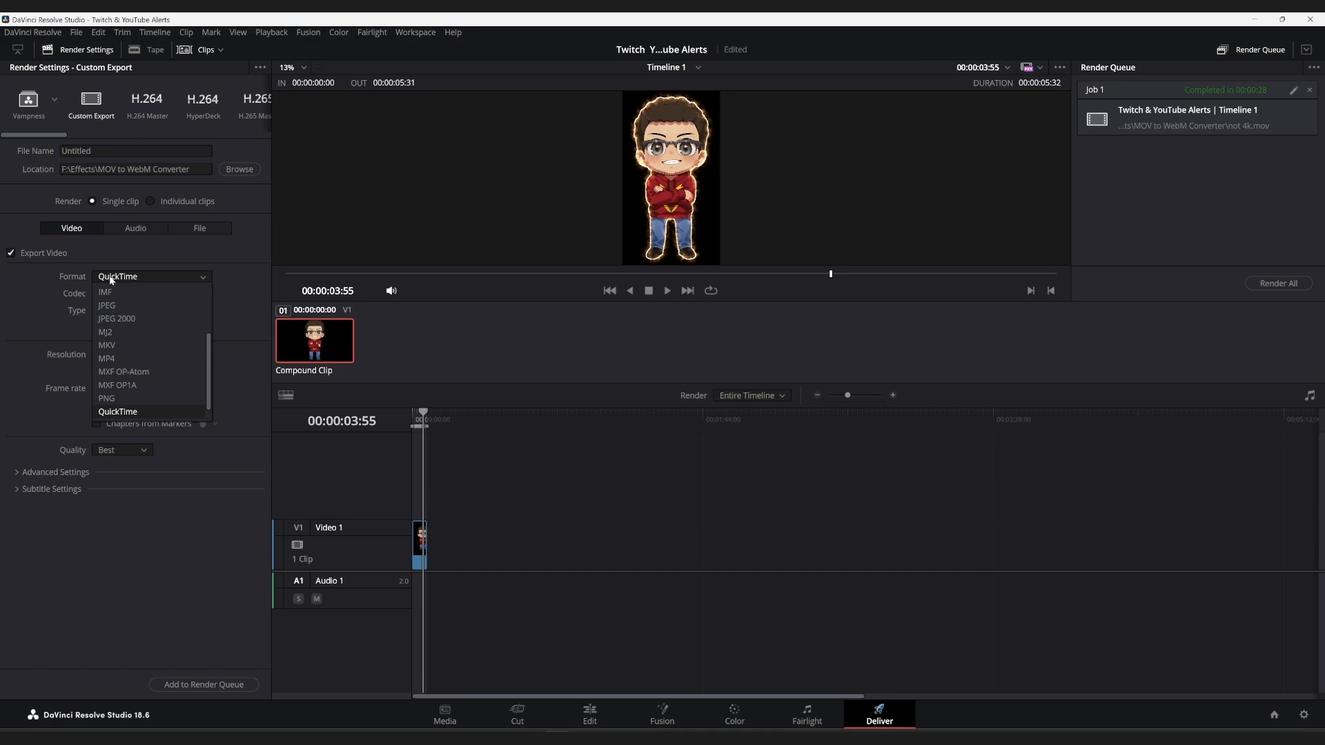
pyautogui.click(136, 413)
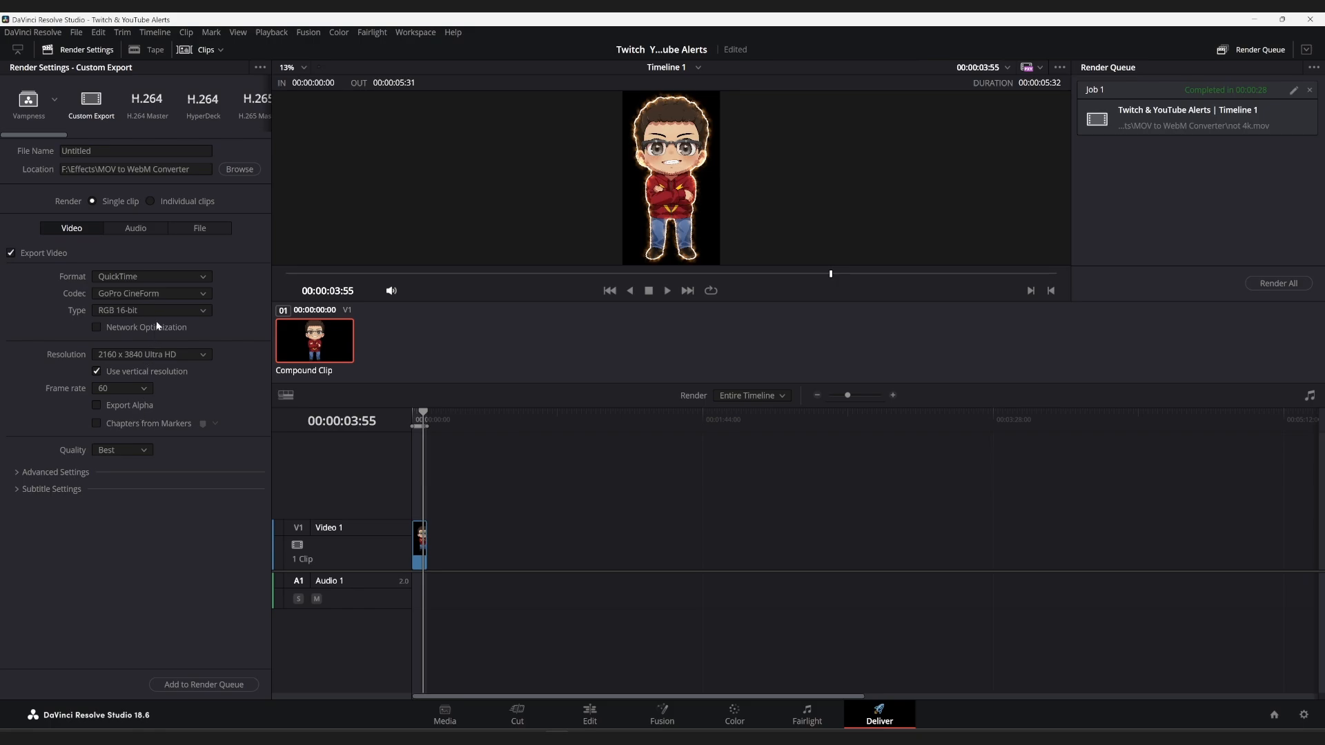
pyautogui.click(159, 292)
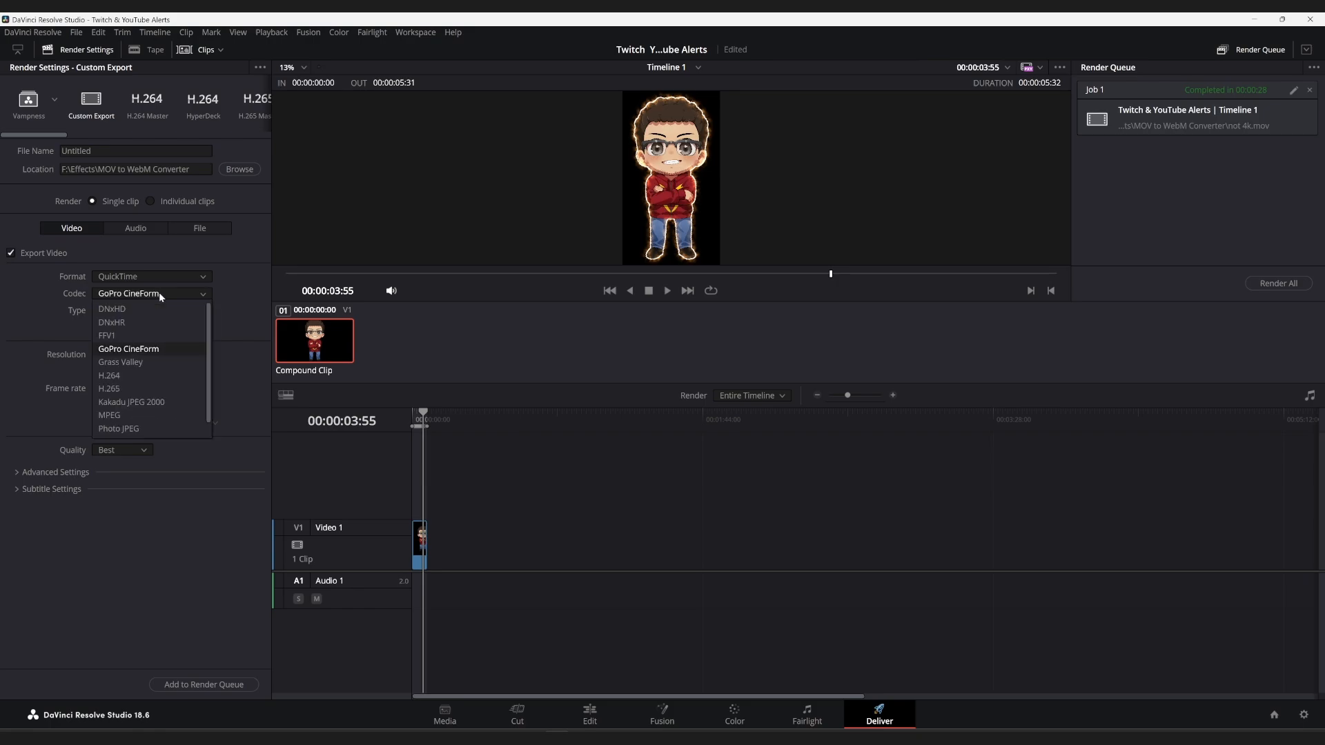
pyautogui.click(164, 349)
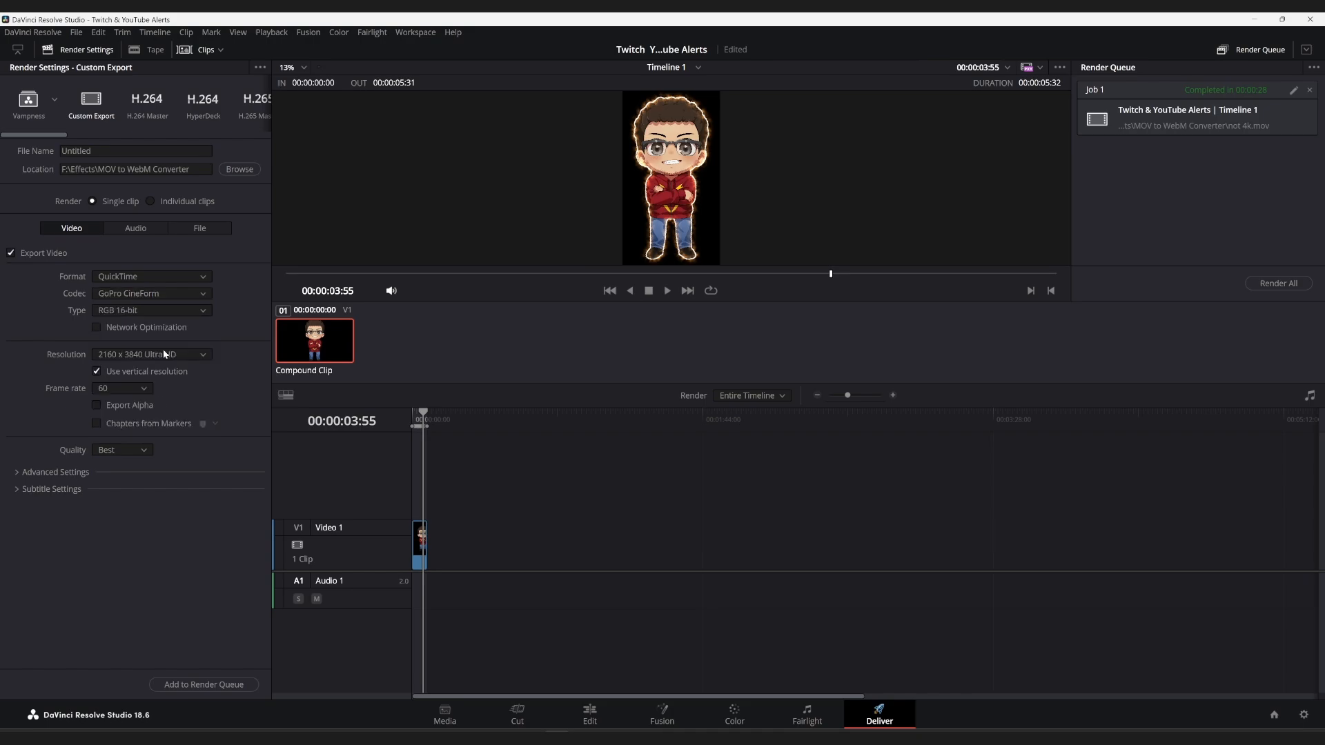
# Switch the export codec to DNxHR and back to GoPro CineForm.
pyautogui.click(145, 292)
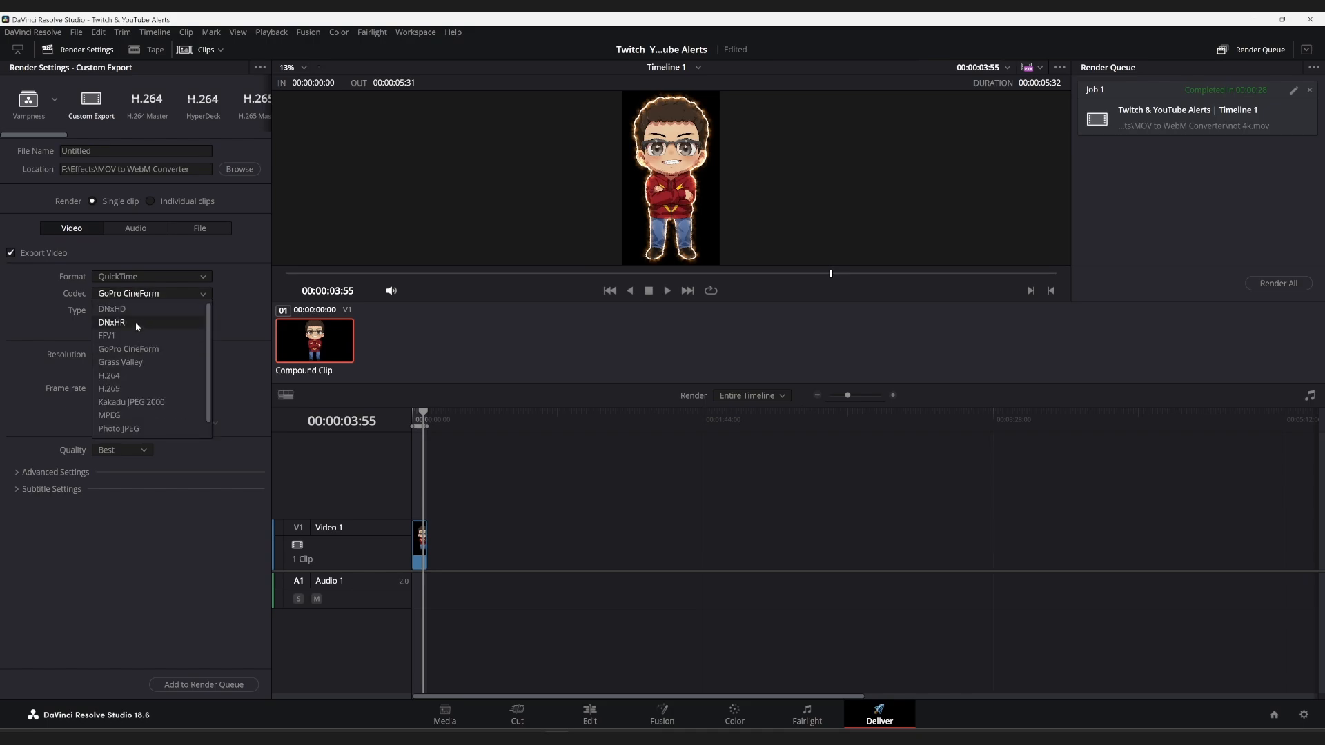
pyautogui.click(137, 323)
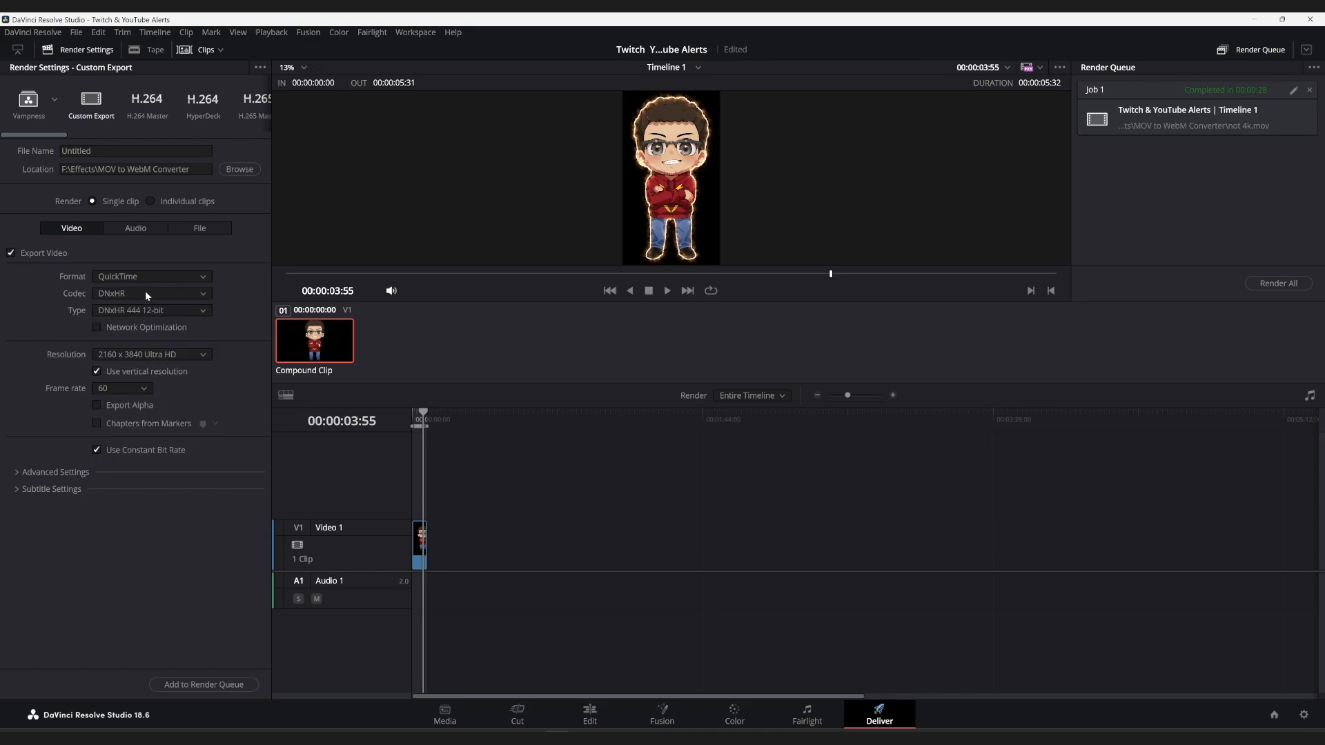
pyautogui.click(147, 295)
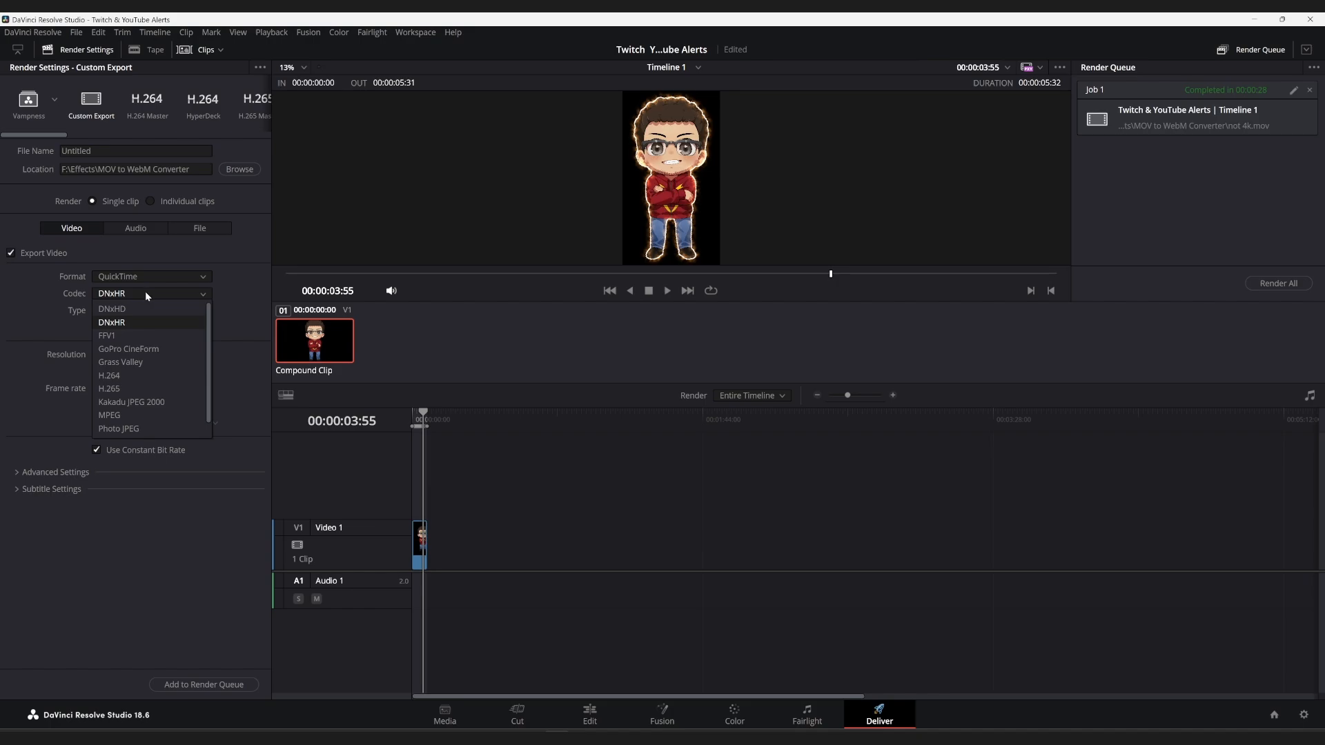
pyautogui.click(155, 349)
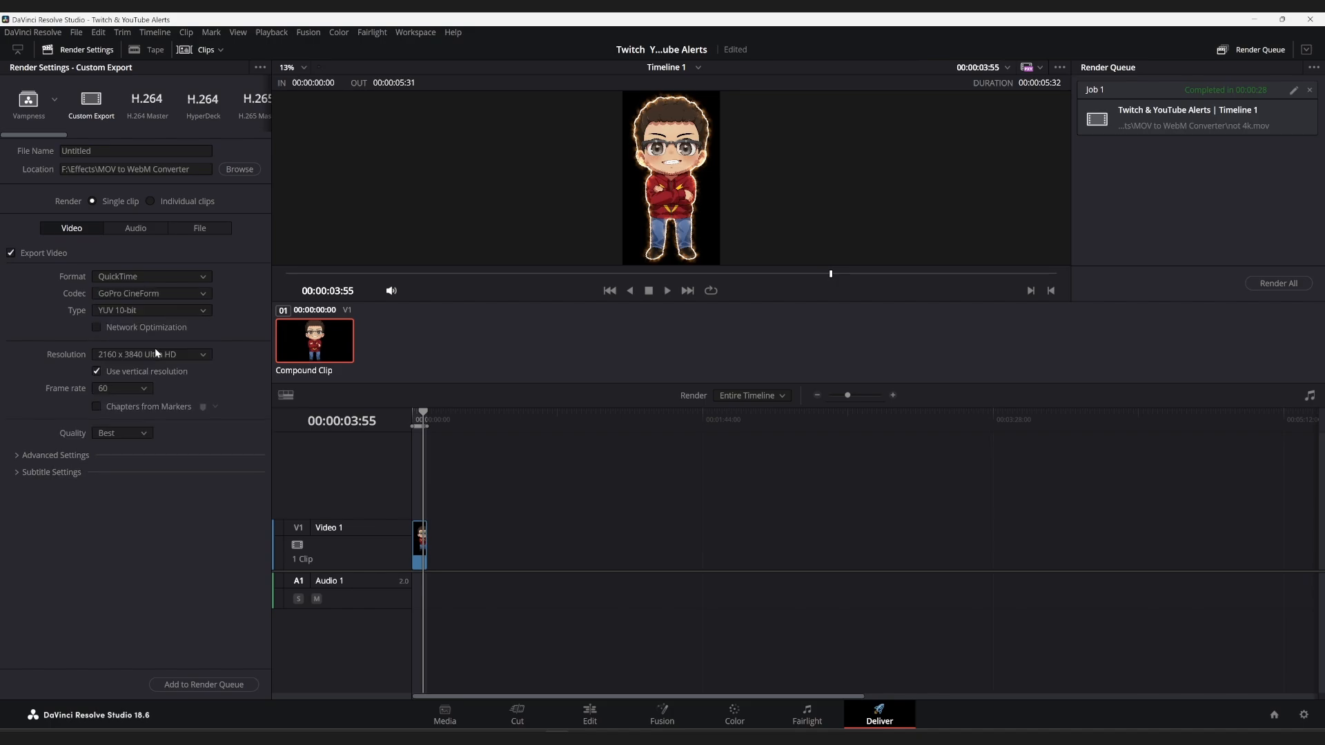
# Set the codec type to RGB 16-bit and the export resolution to 1080 x 1920 HD.
pyautogui.click(135, 311)
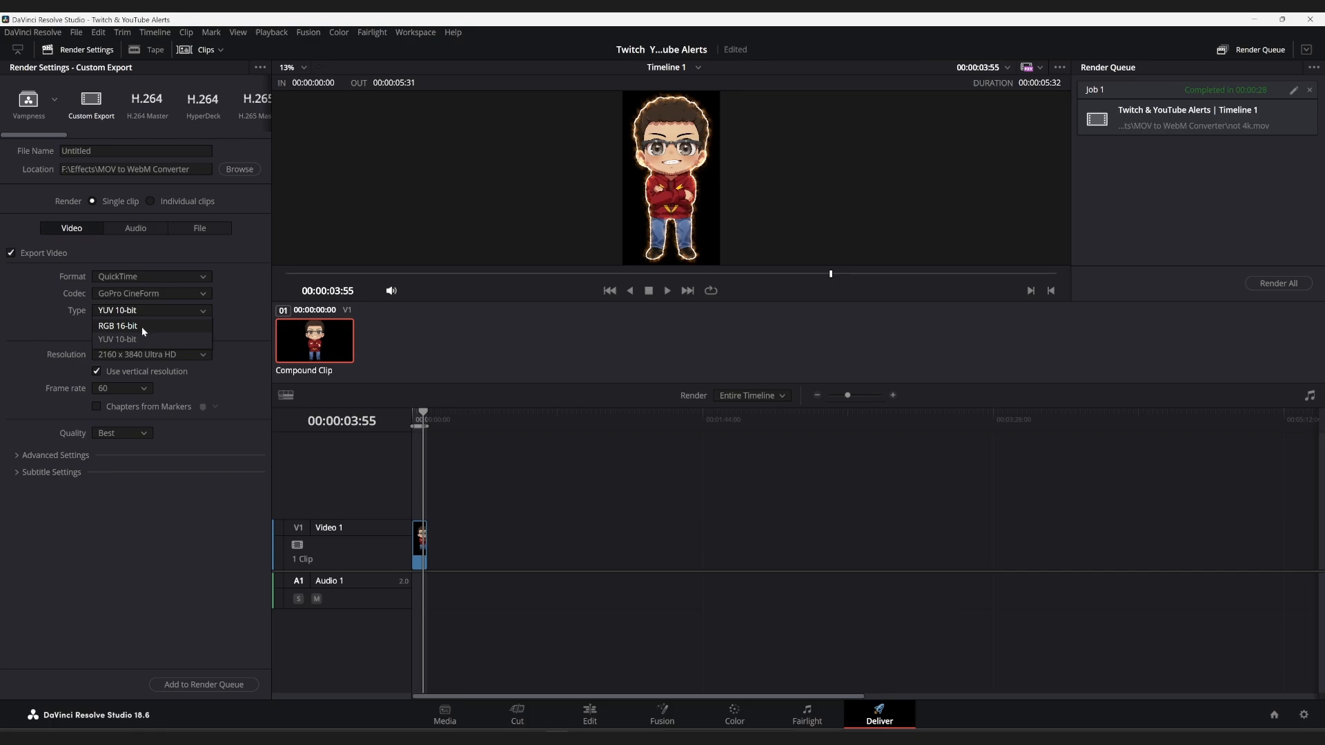
pyautogui.click(142, 326)
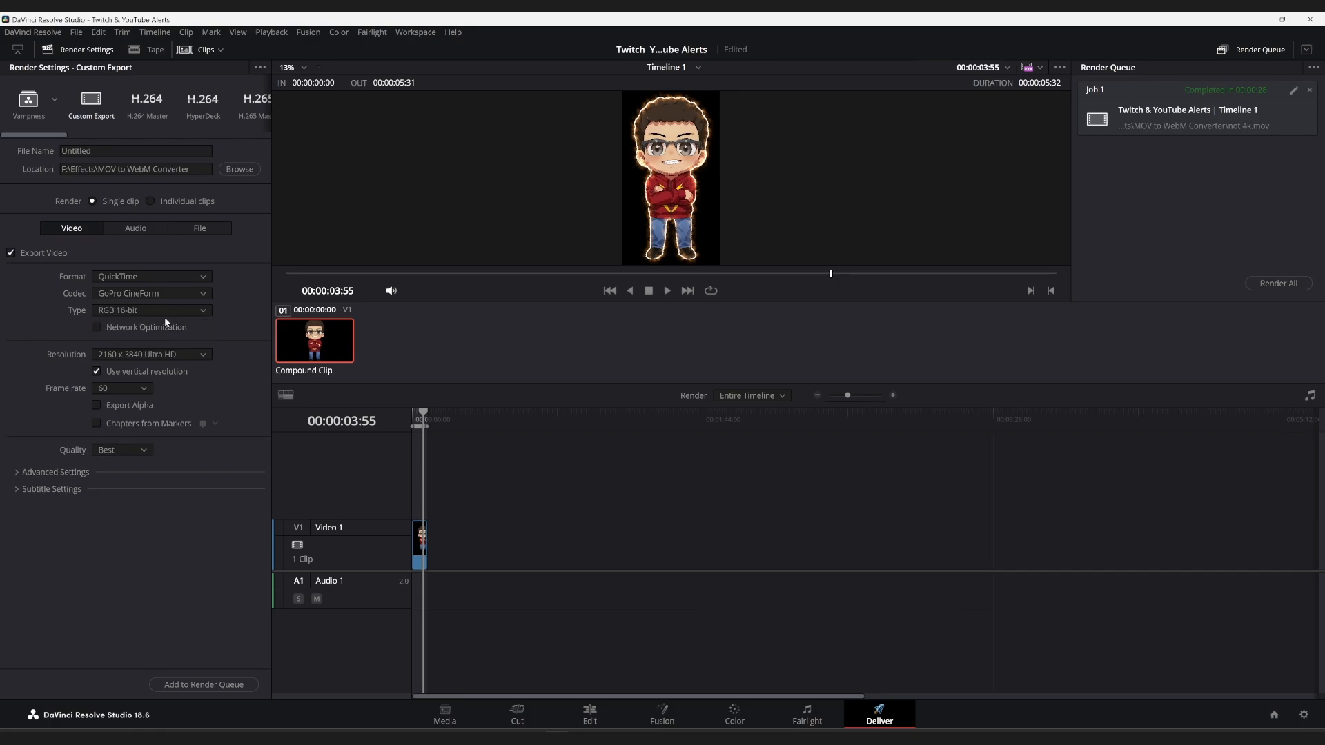
pyautogui.click(146, 356)
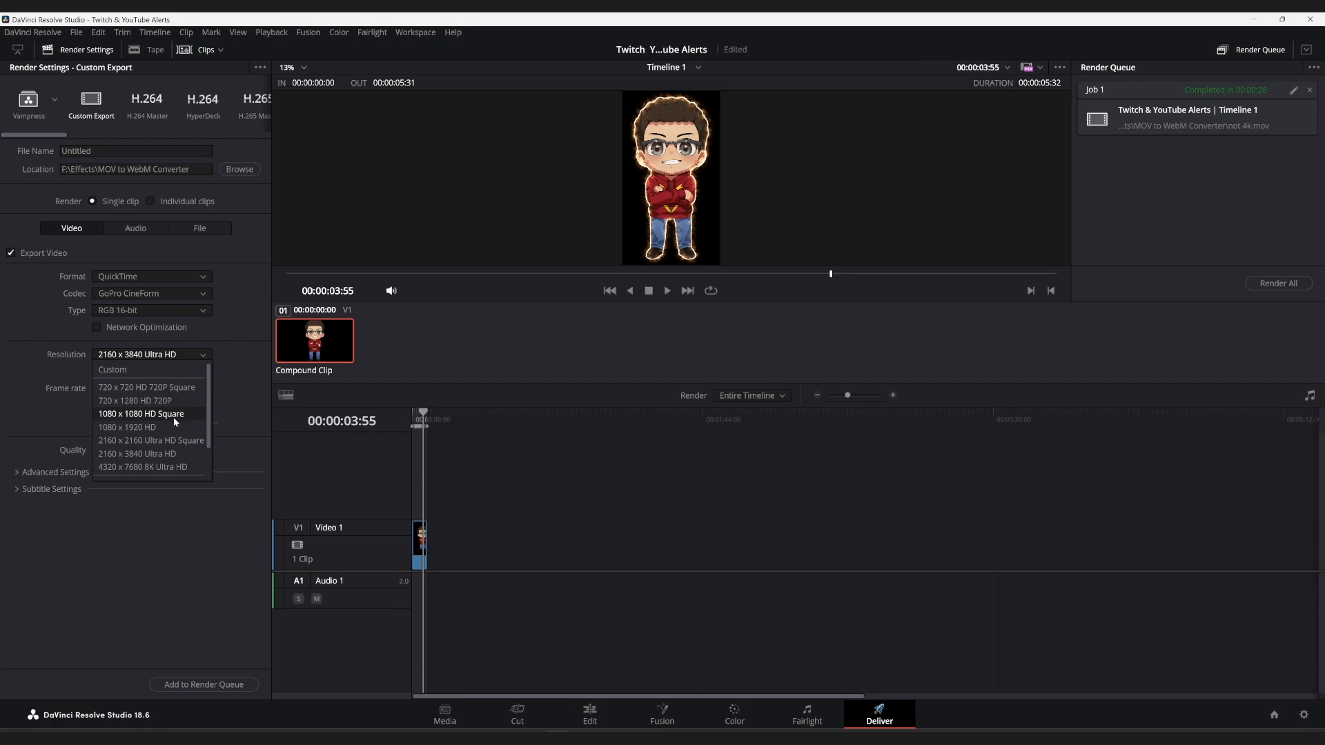
pyautogui.click(137, 429)
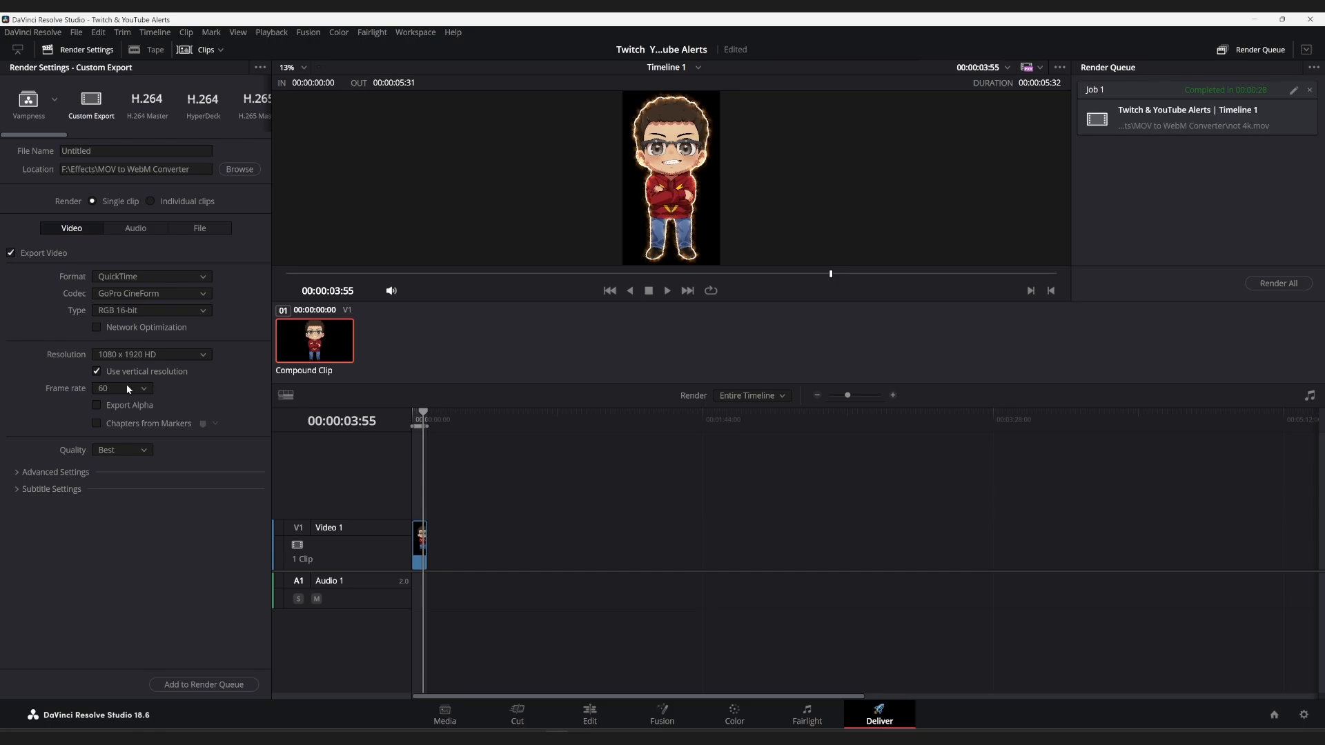
# Enable alpha export for the video and replace the existing name of the output file.
pyautogui.click(97, 406)
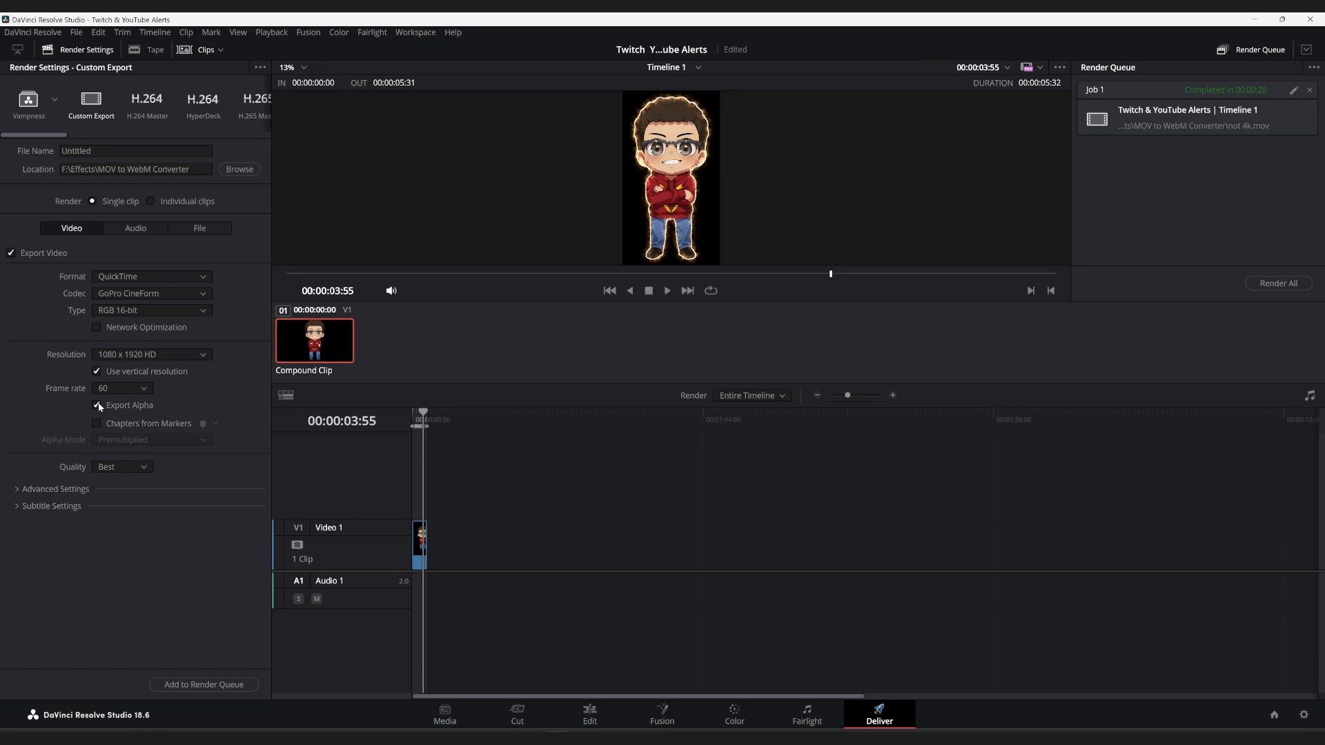
pyautogui.click(100, 151)
pyautogui.hotkey('ctrl', 'a')
pyautogui.write('n')
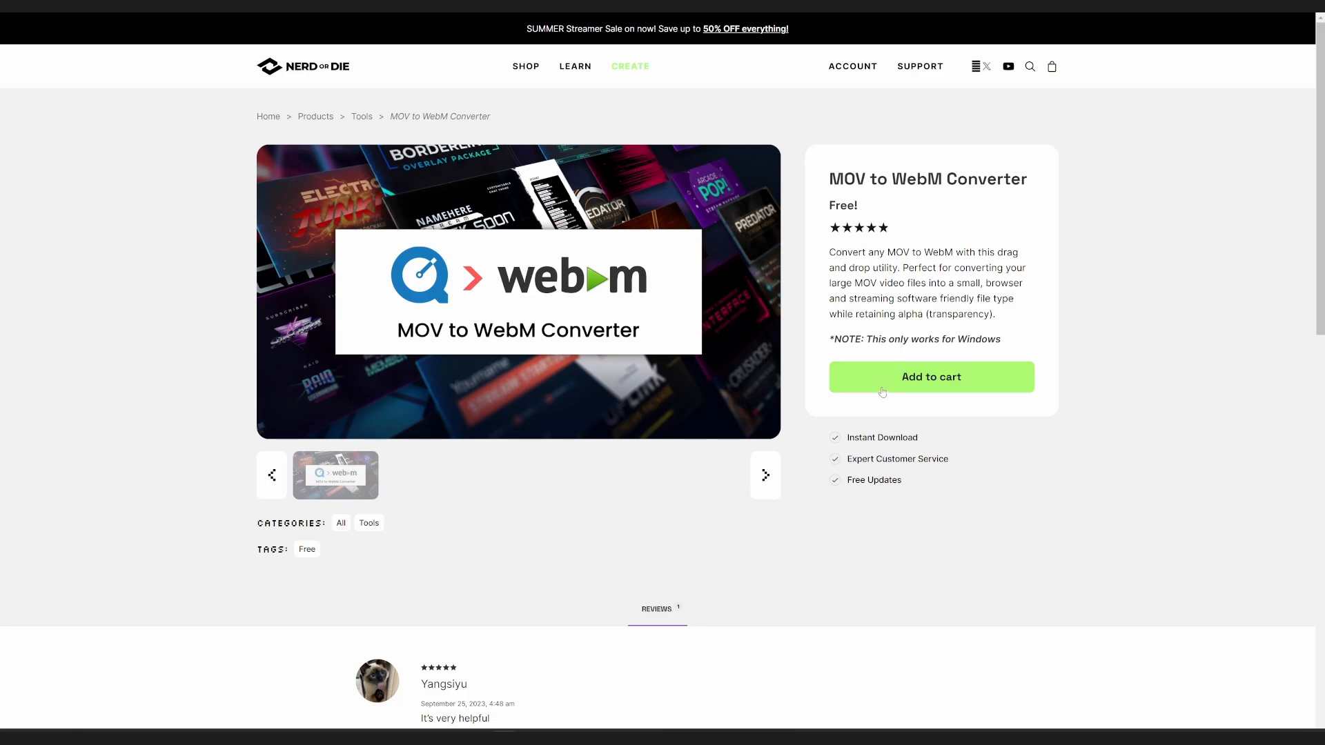
# Switch to the Nerd or Die website and add the free MOV to WebM Converter to the cart.
pyautogui.click(906, 389)
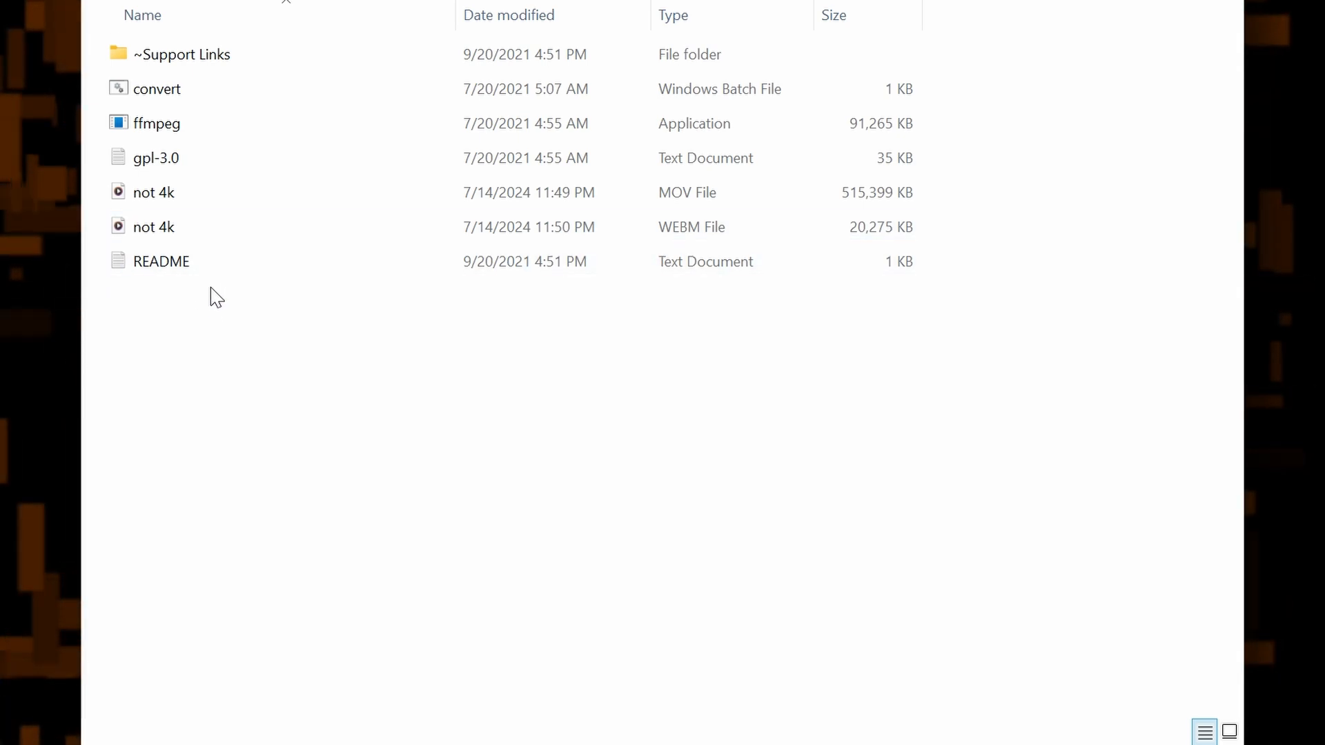
# In the converter folder, run the convert batch file on not 4k.mov and close its console without overwriting the existing WebM file.
pyautogui.click(207, 97)
pyautogui.doubleClick(207, 98)
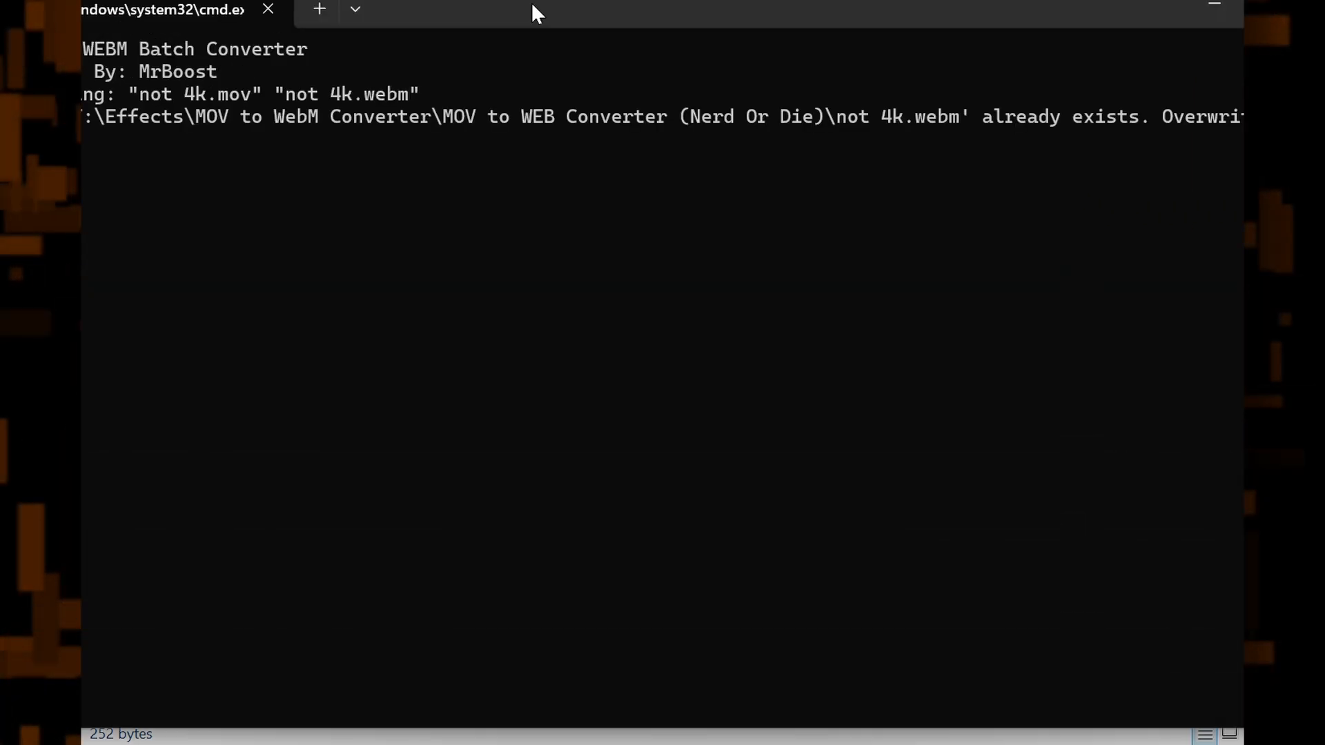
pyautogui.moveTo(532, 2); pyautogui.dragTo(630, 40)
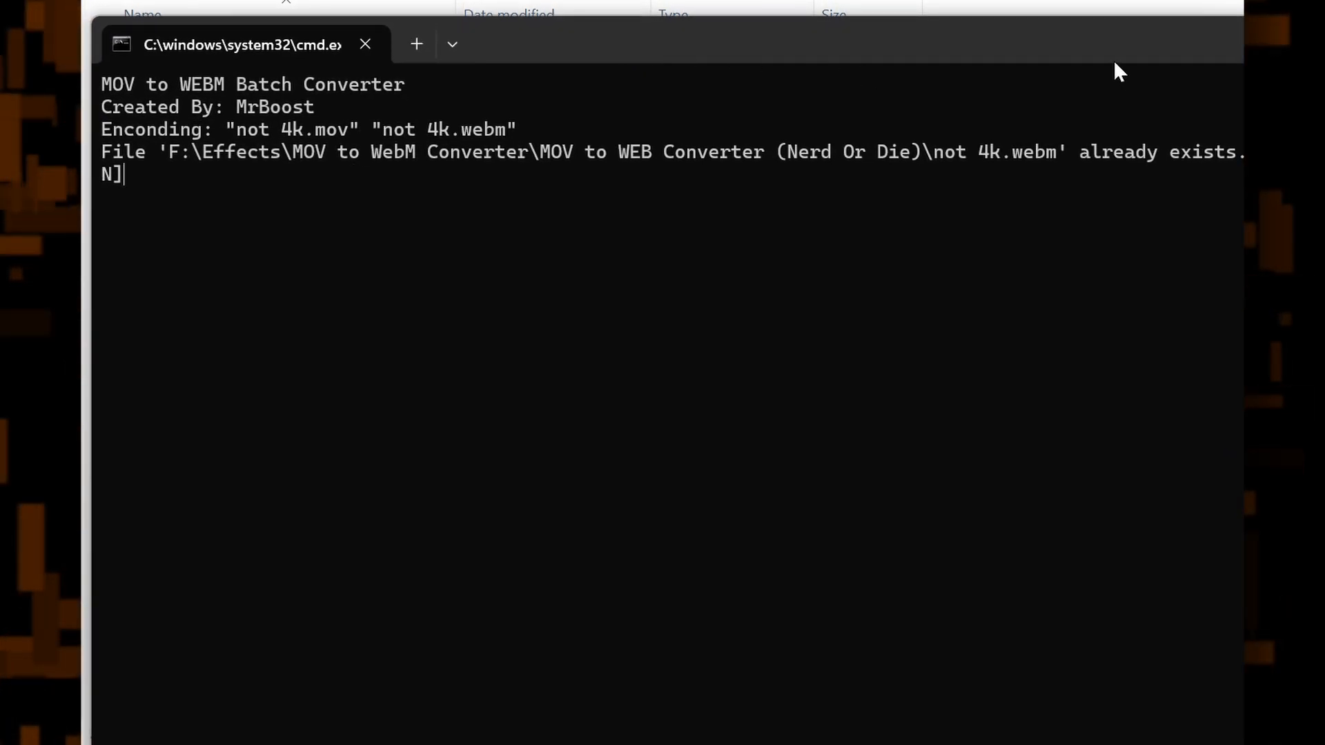
pyautogui.moveTo(1106, 60); pyautogui.dragTo(886, 80)
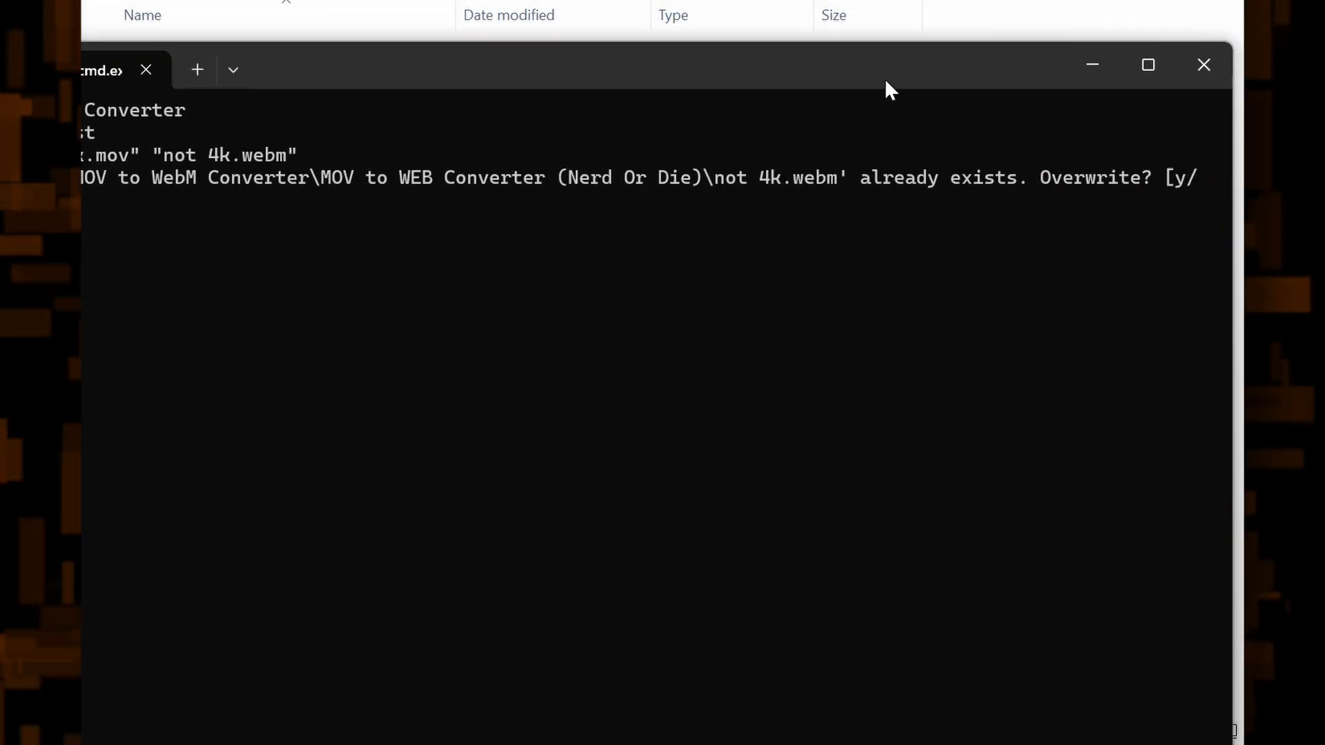
pyautogui.click(1201, 69)
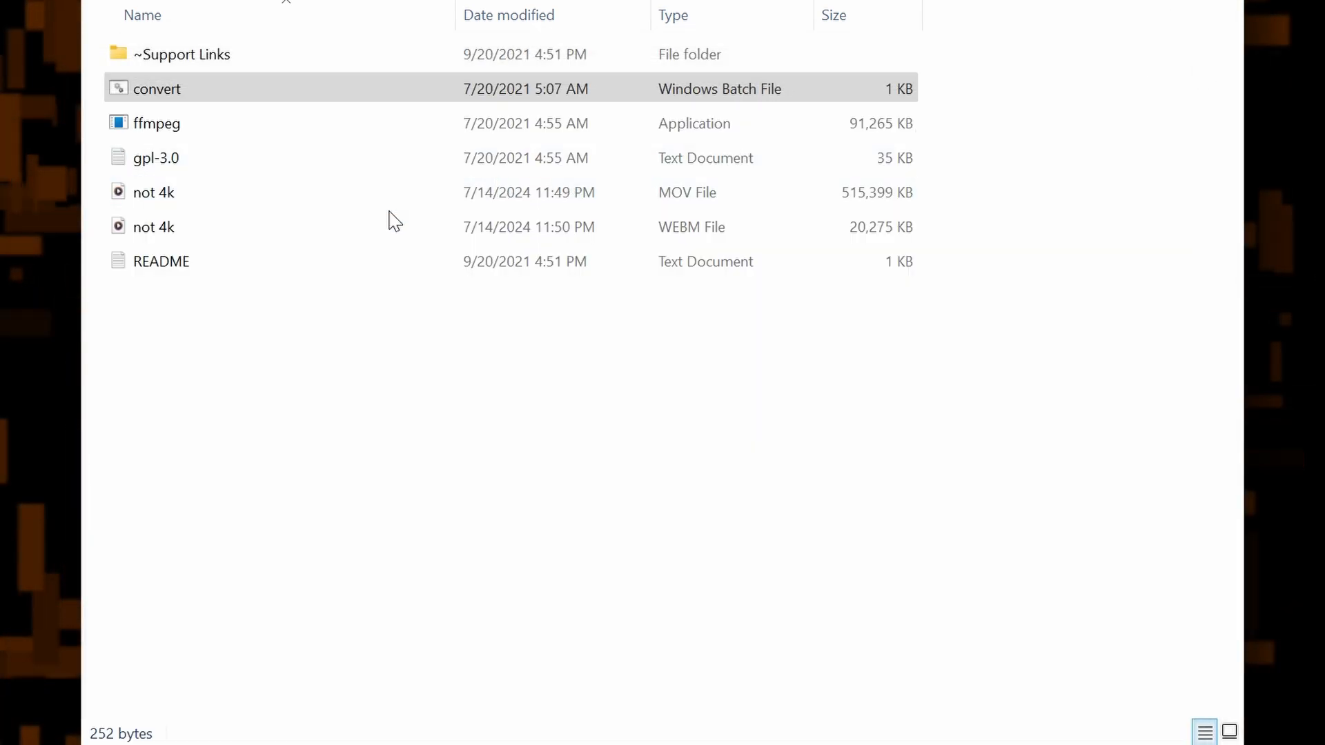